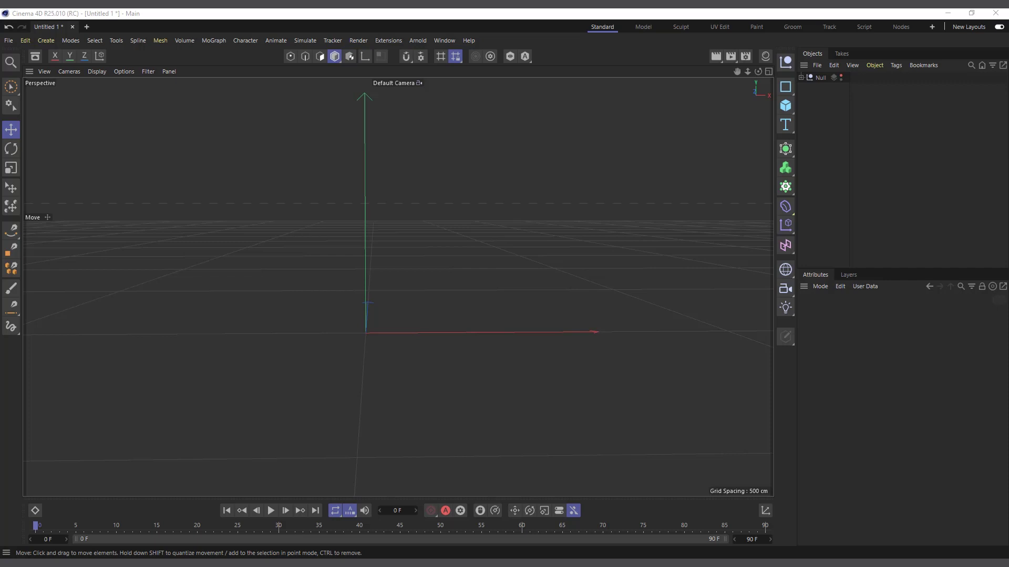
Add a Fracture object from the MoGraph menu and place it below the Null
left_click(223, 40)
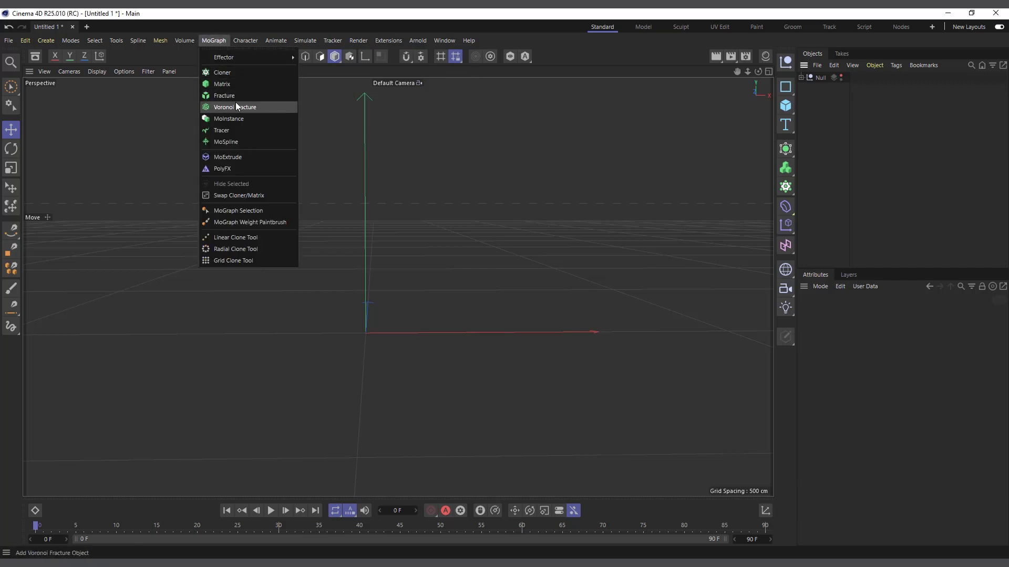
left_click(235, 97)
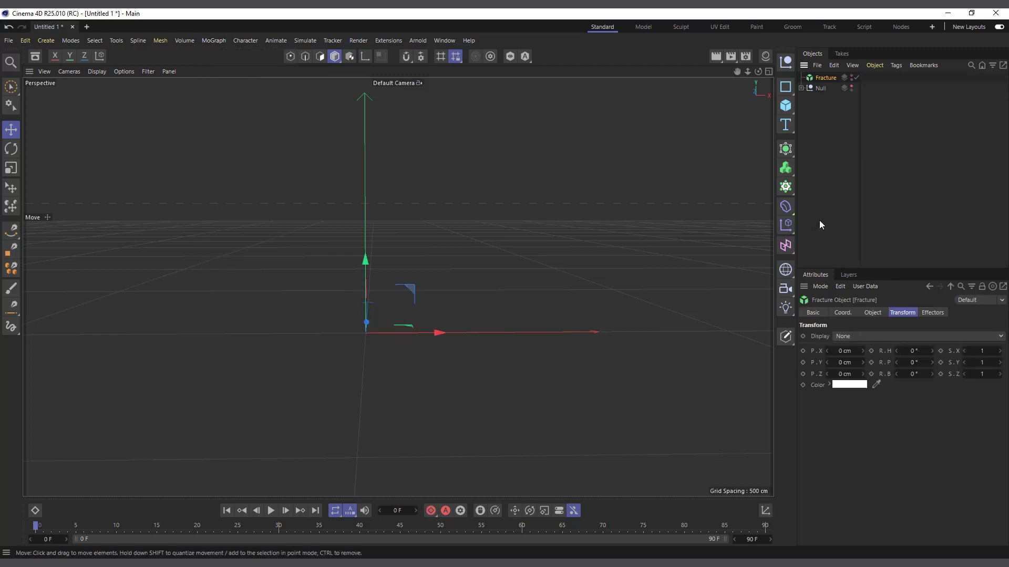
left_click_drag(825, 78, 824, 124)
scroll(357, 371, "up", 1)
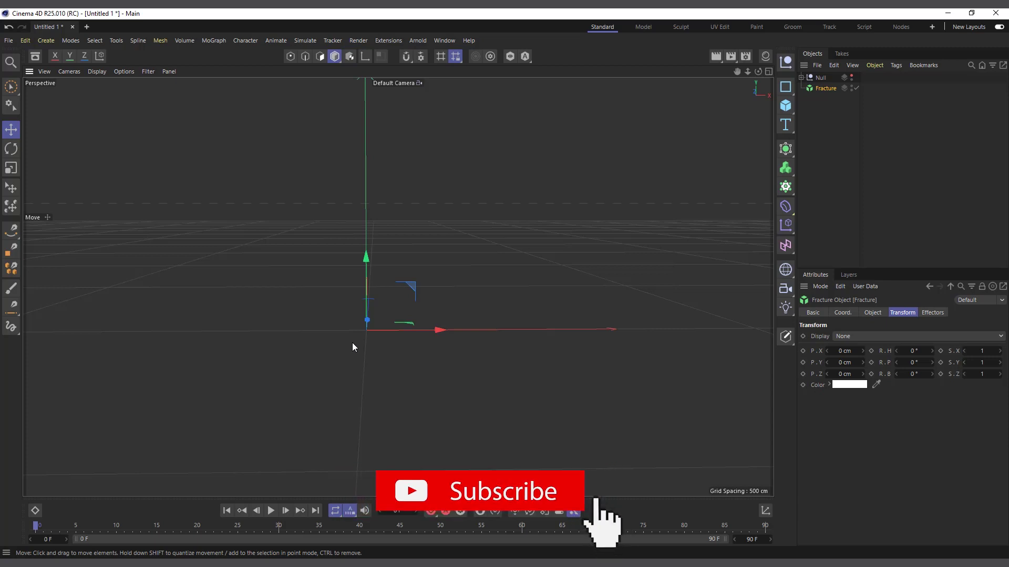
scroll(351, 342, "up", 1)
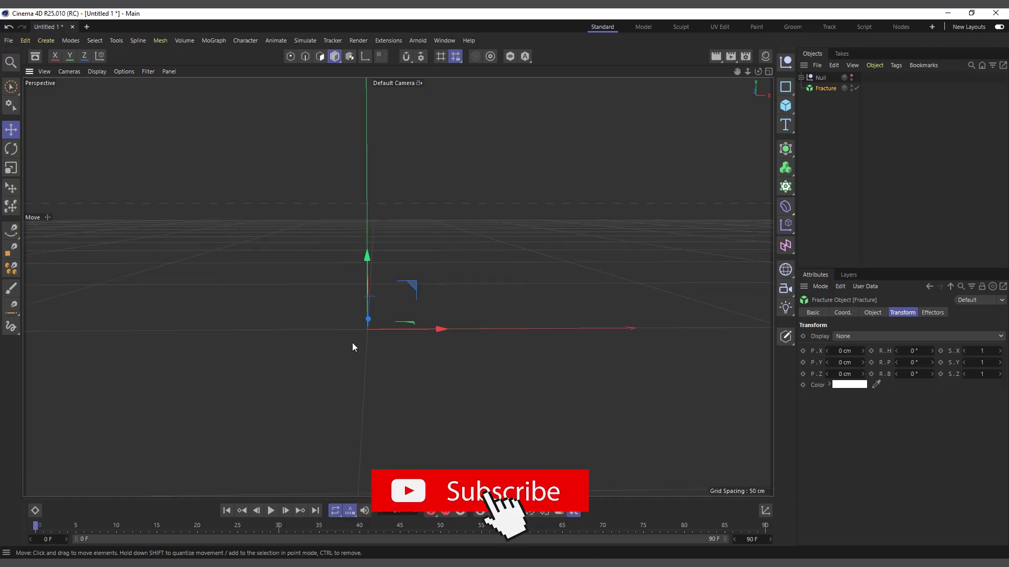
Unhide the Null and move the Cone, Sphere and all Molten Candles under Fracture
left_click(850, 78)
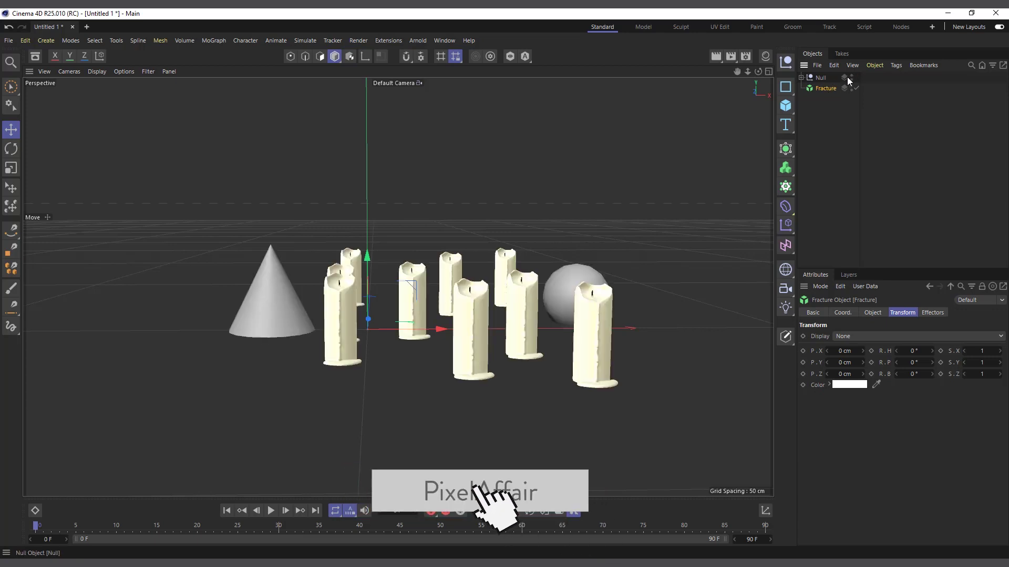
left_click(802, 77)
left_click_drag(858, 86, 813, 206)
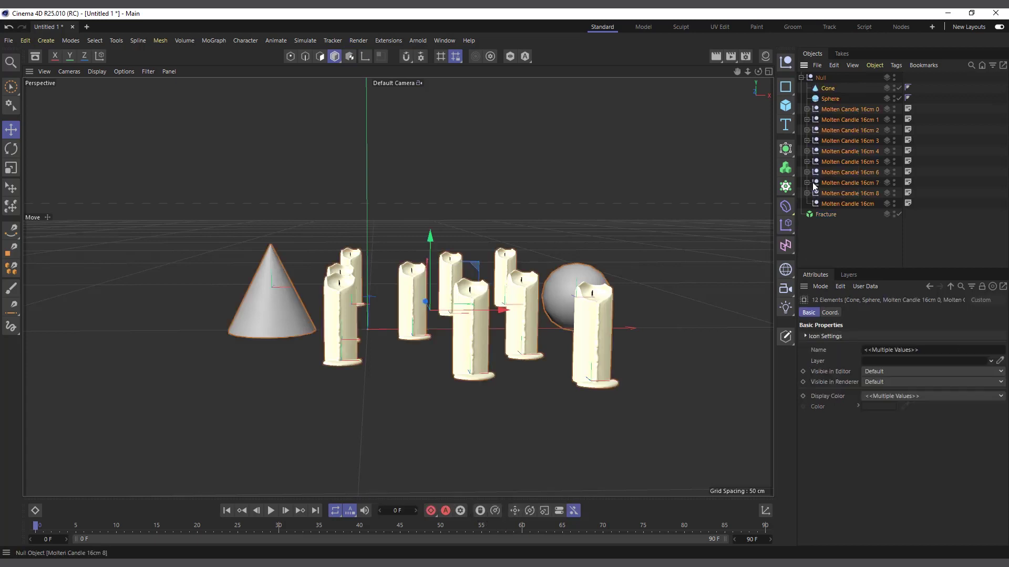
scroll(469, 358, "up", 2)
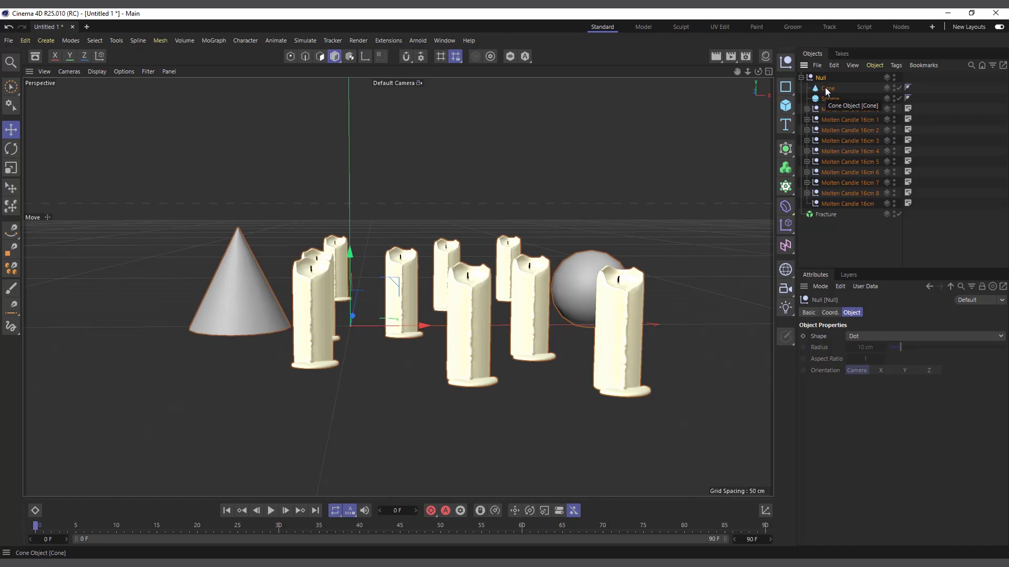
left_click_drag(828, 88, 832, 214)
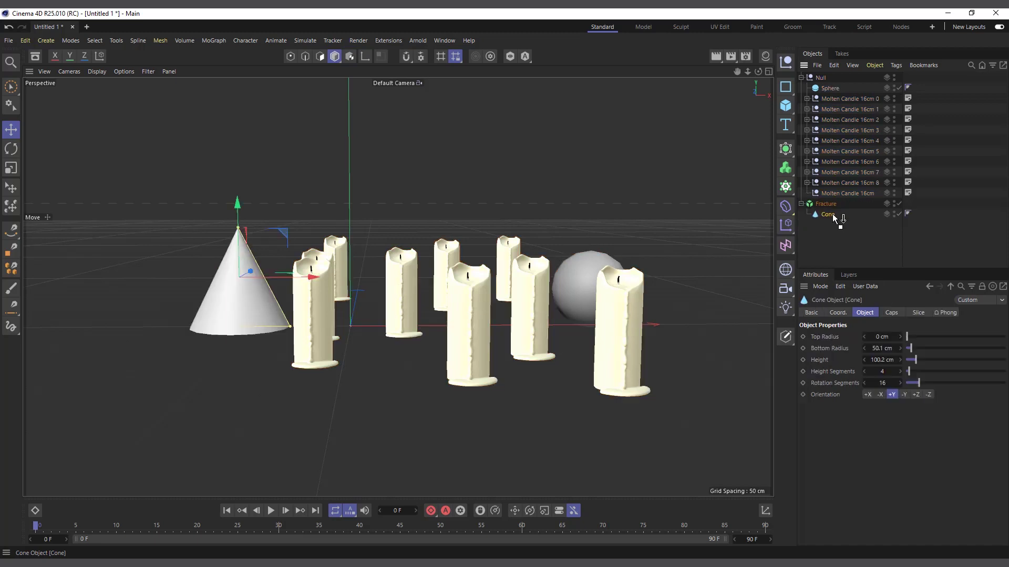
left_click(830, 88)
left_click(835, 193, "shift")
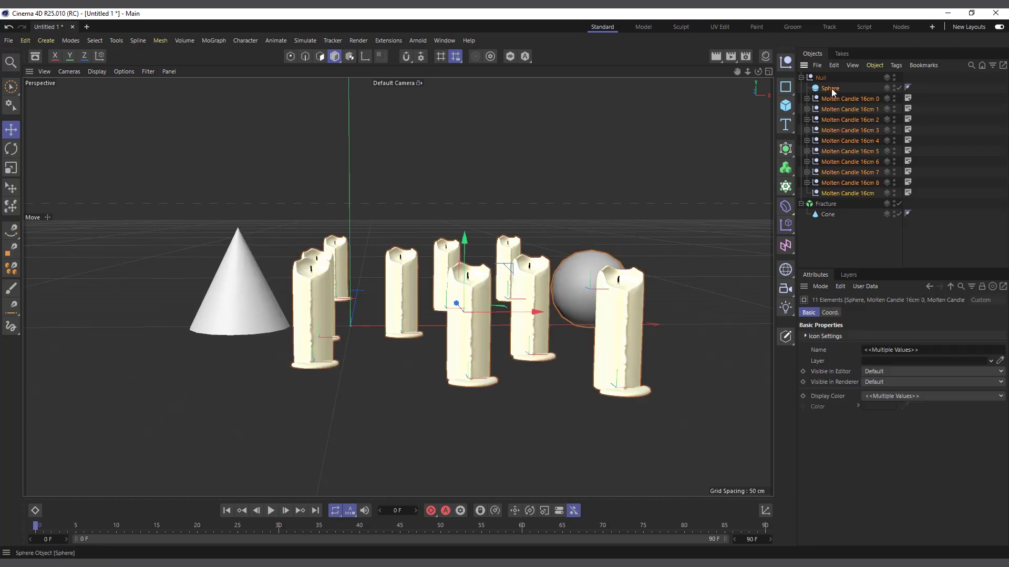
left_click_drag(816, 85, 829, 204)
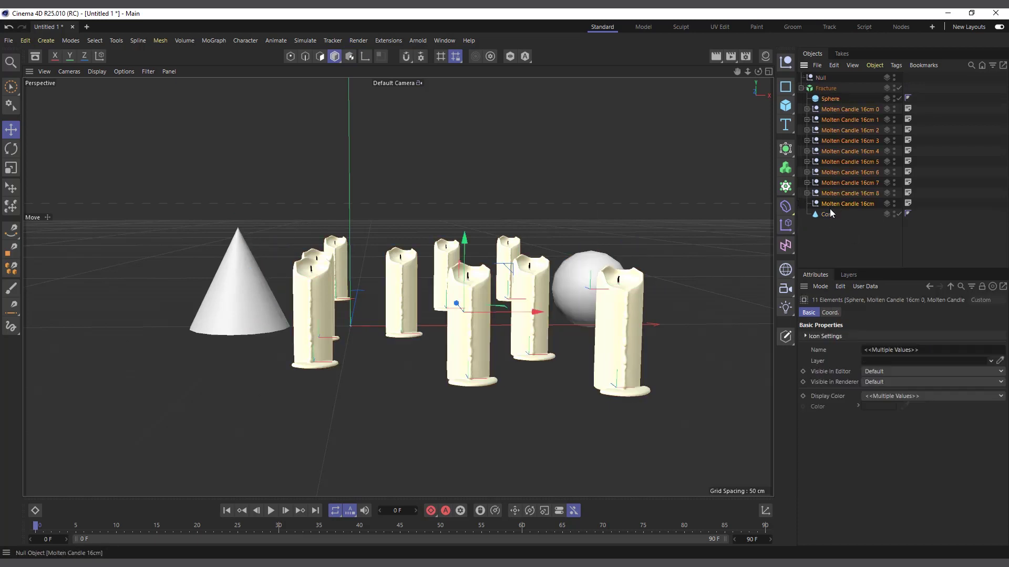
Delete the empty Null and collapse the Fracture object
left_click(824, 78)
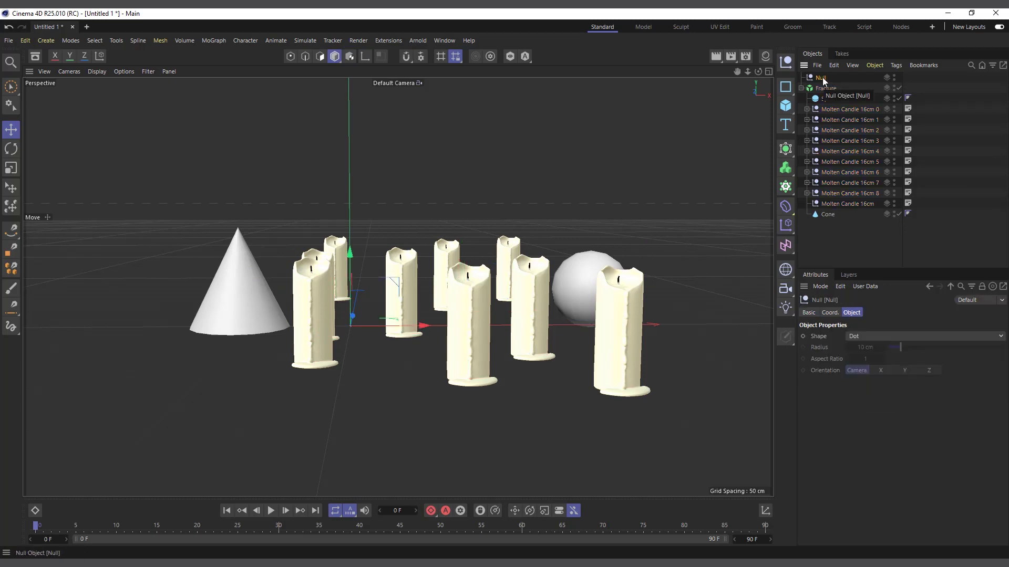
key("Delete")
left_click(824, 79)
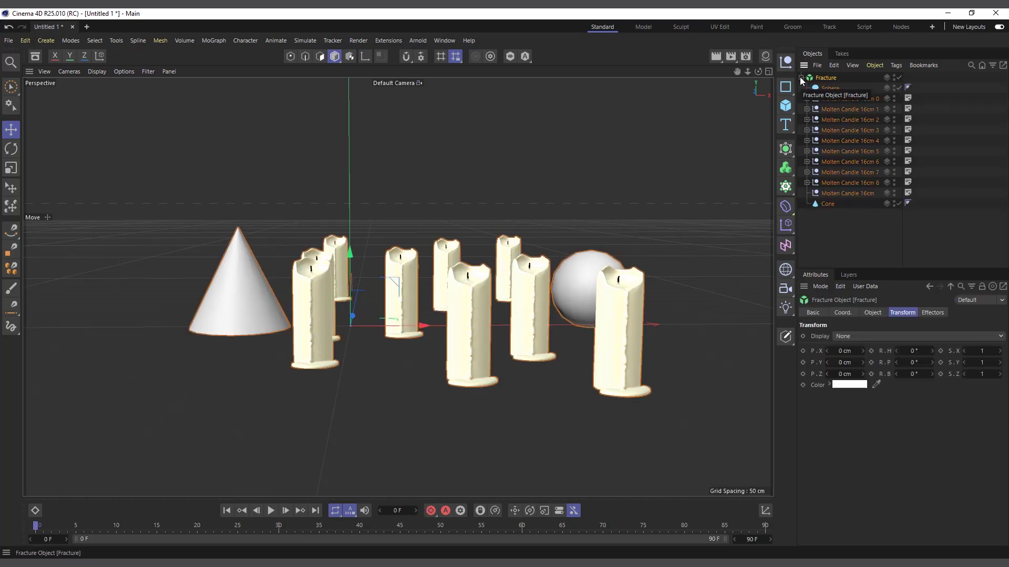
left_click(800, 77)
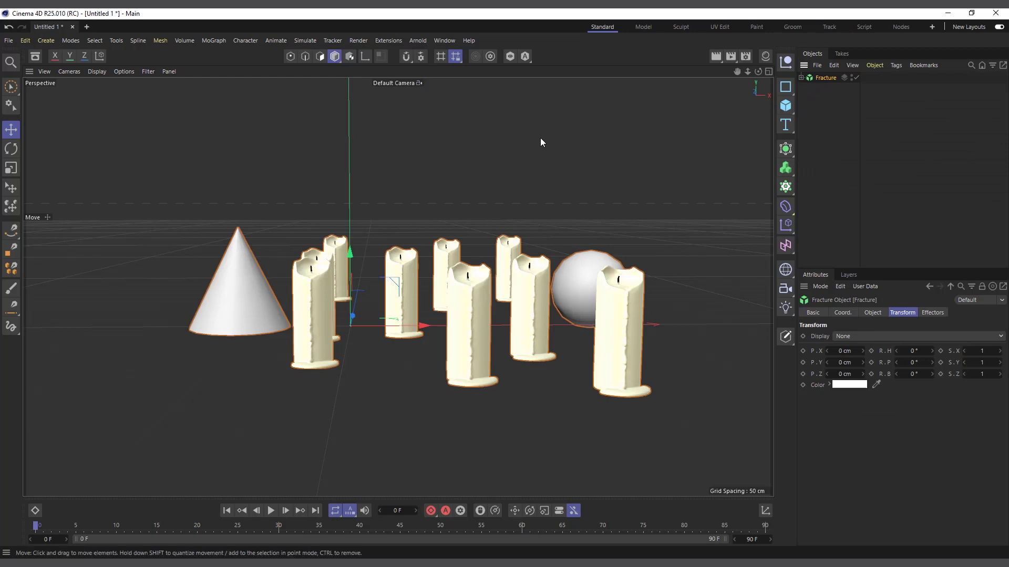
Add a Random effector and set its Y position offset to 34 cm
left_click(214, 40)
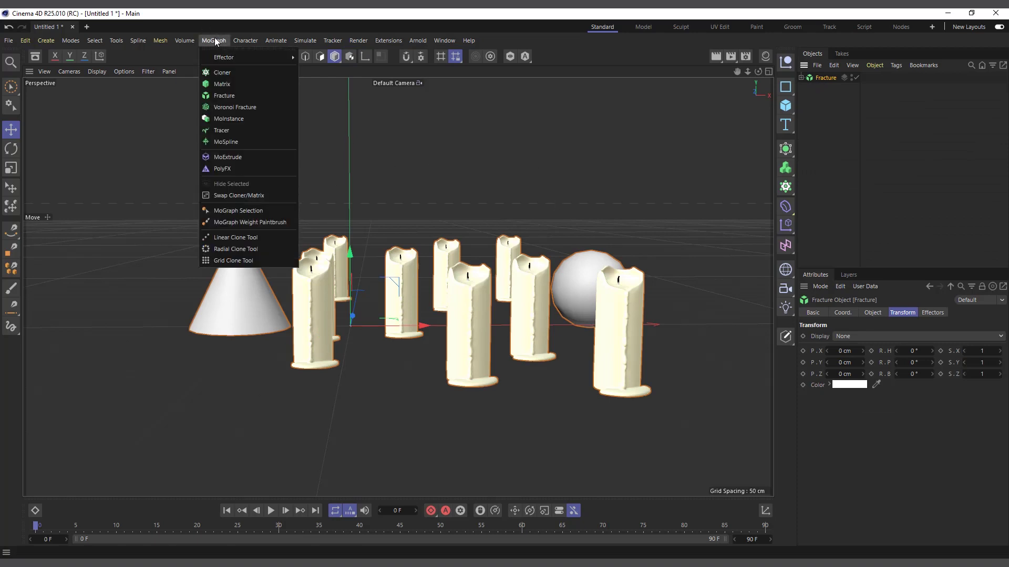
mouse_move(213, 59)
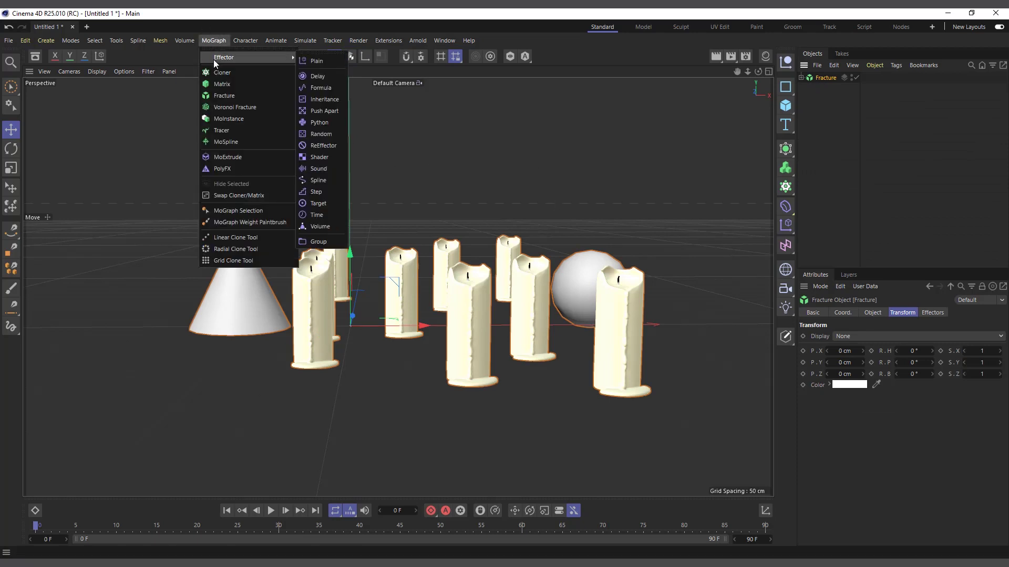
left_click(326, 133)
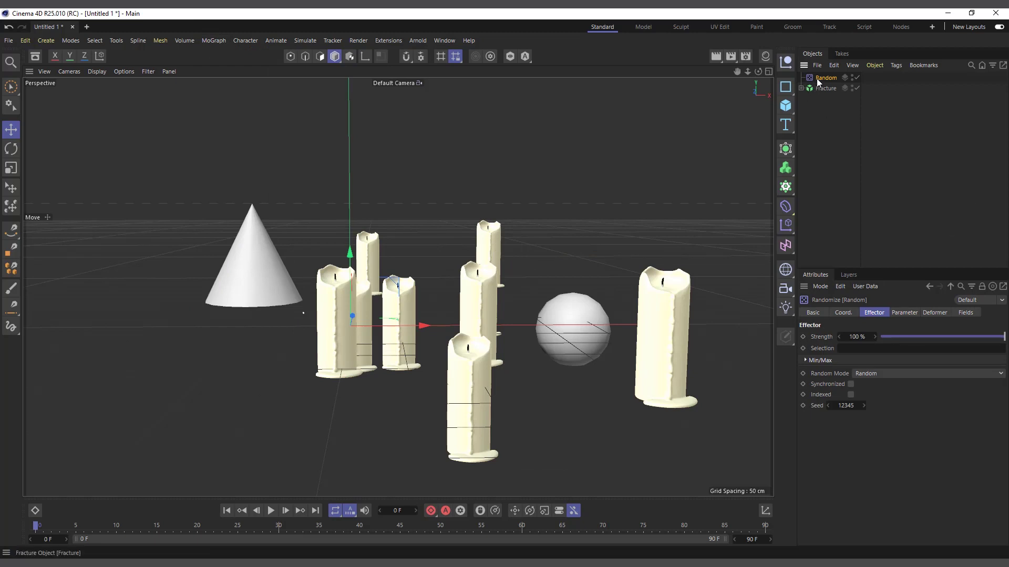
left_click(904, 313)
double_click(878, 392)
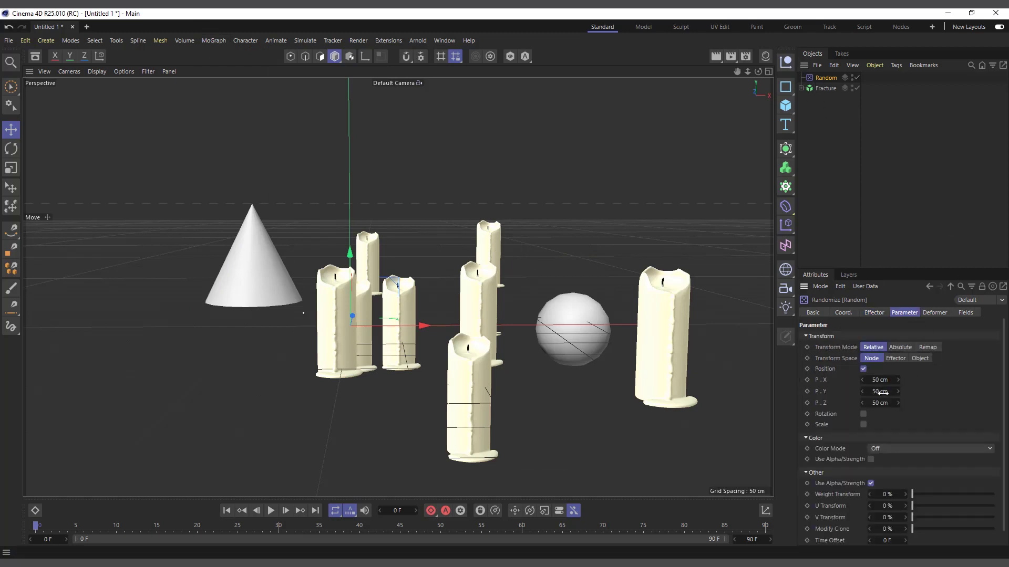
type("148")
key("Return")
left_click_drag(897, 391, 864, 380)
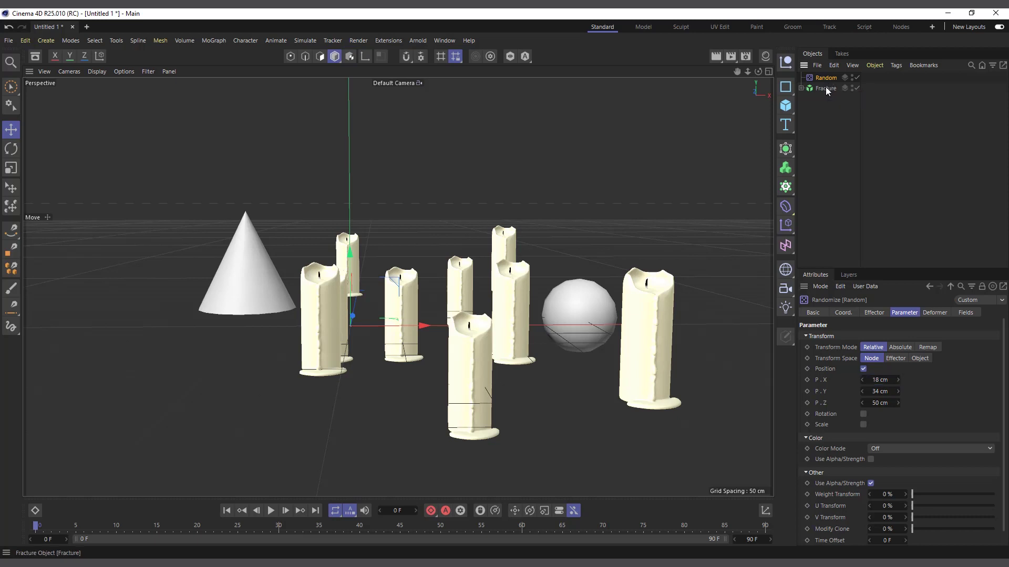
Open the Fracture object's Mode dropdown in its Object tab
left_click(825, 88)
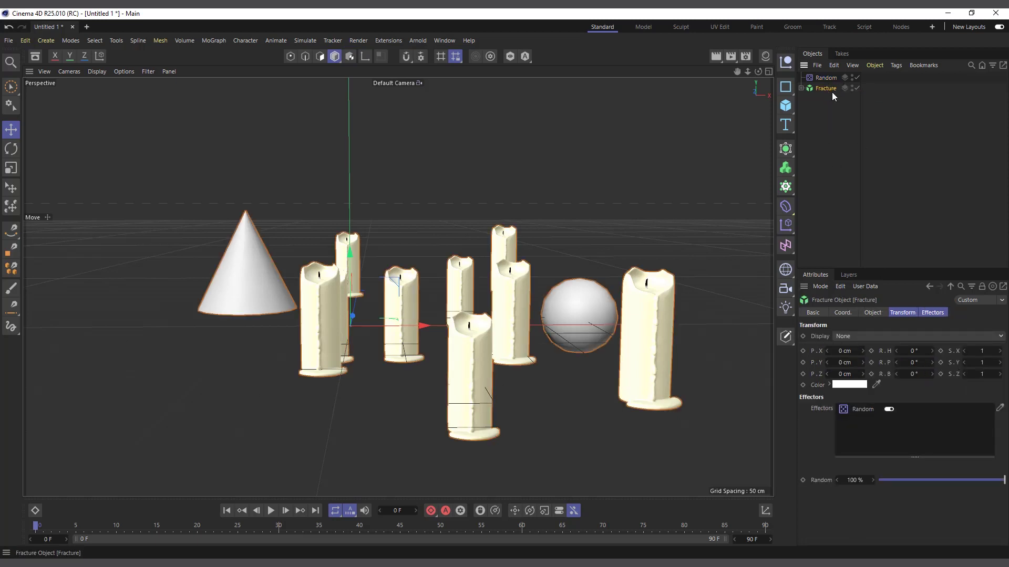
left_click(873, 313)
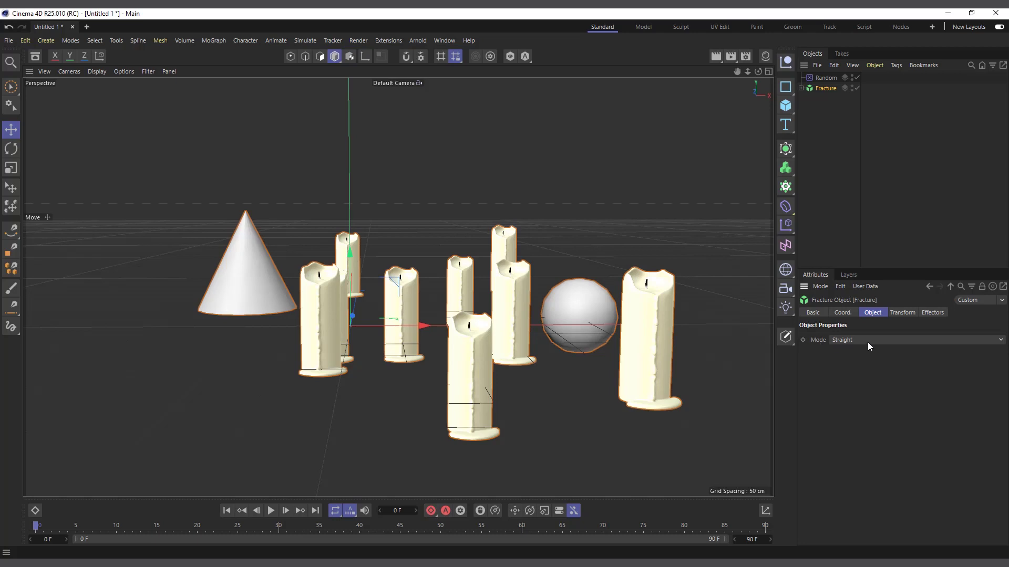
left_click(846, 341)
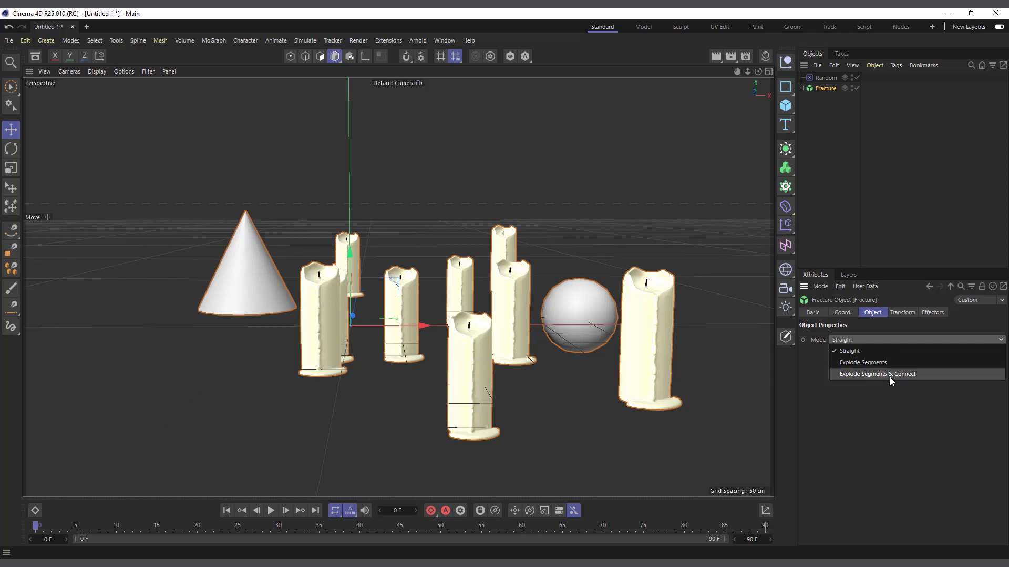
Keep Straight mode and inspect the Sphere and Molten Candle children inside Fracture
left_click(865, 353)
left_click(801, 87)
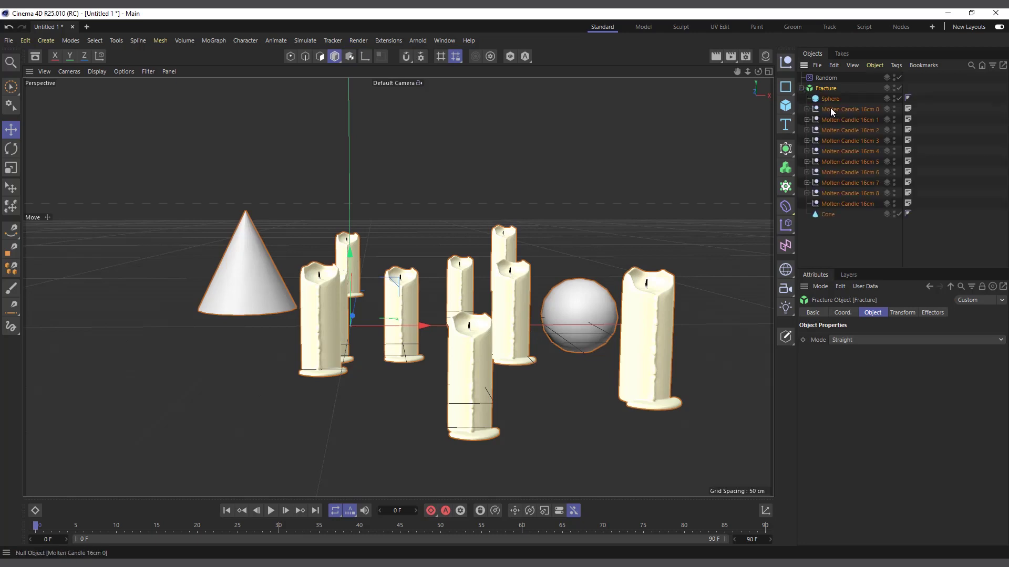
left_click(831, 99)
left_click(831, 109)
left_click(833, 120)
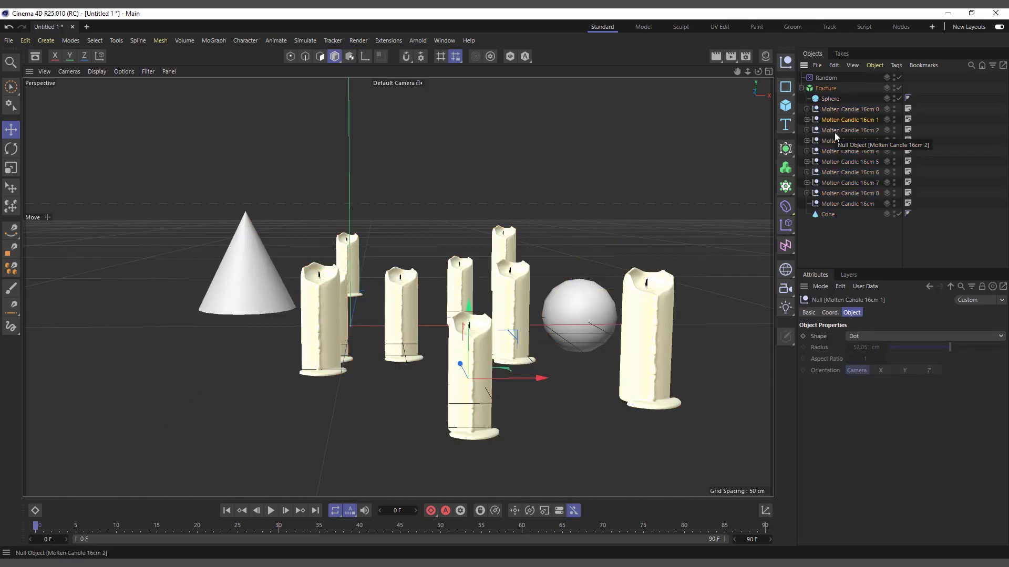
left_click(833, 204)
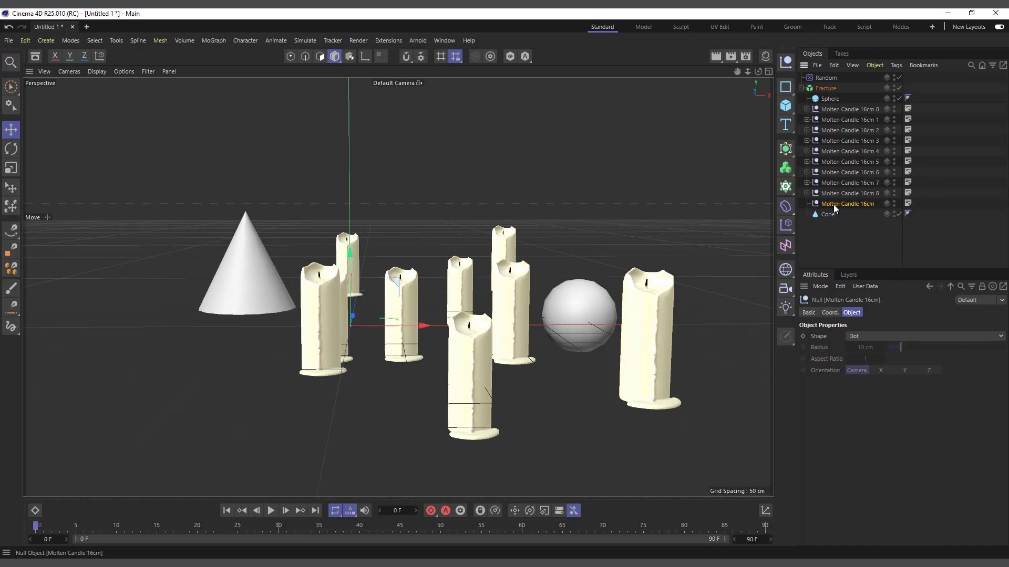
left_click(807, 194)
left_click(807, 194)
left_click(831, 194)
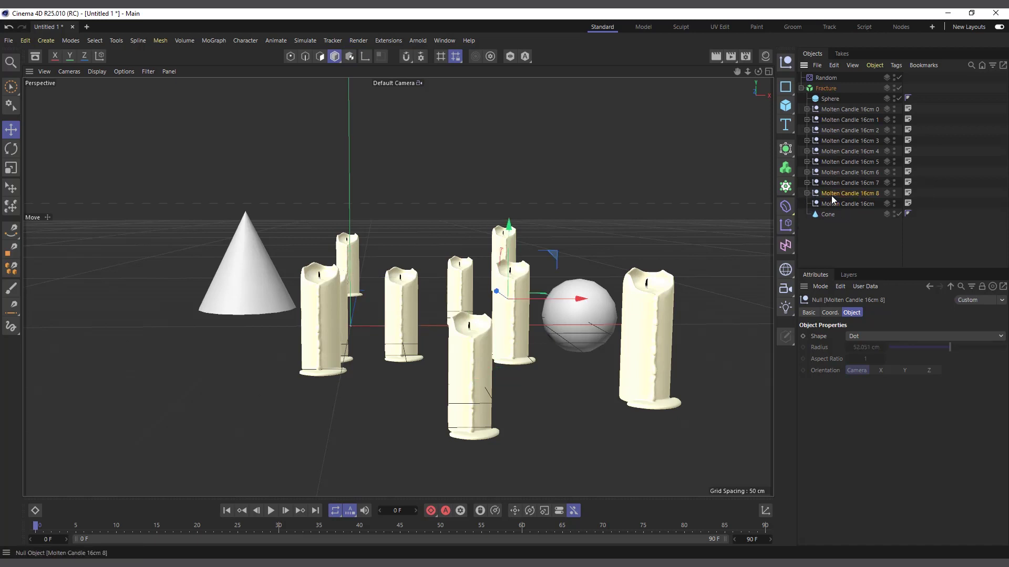
Raise the Random effector's X position offset to 44 cm, then select Fracture
left_click(826, 77)
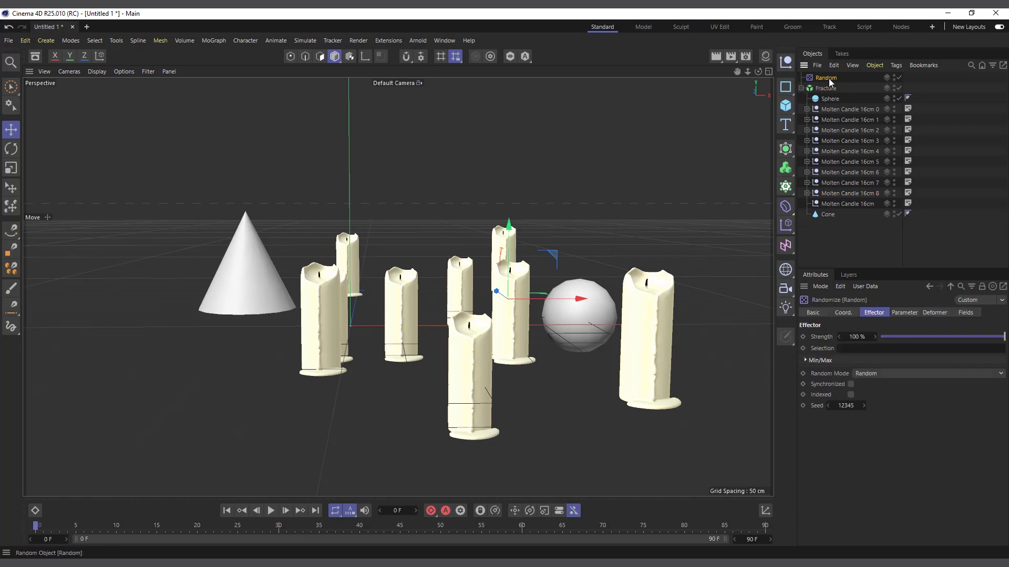
left_click(903, 313)
left_click_drag(862, 380, 888, 381)
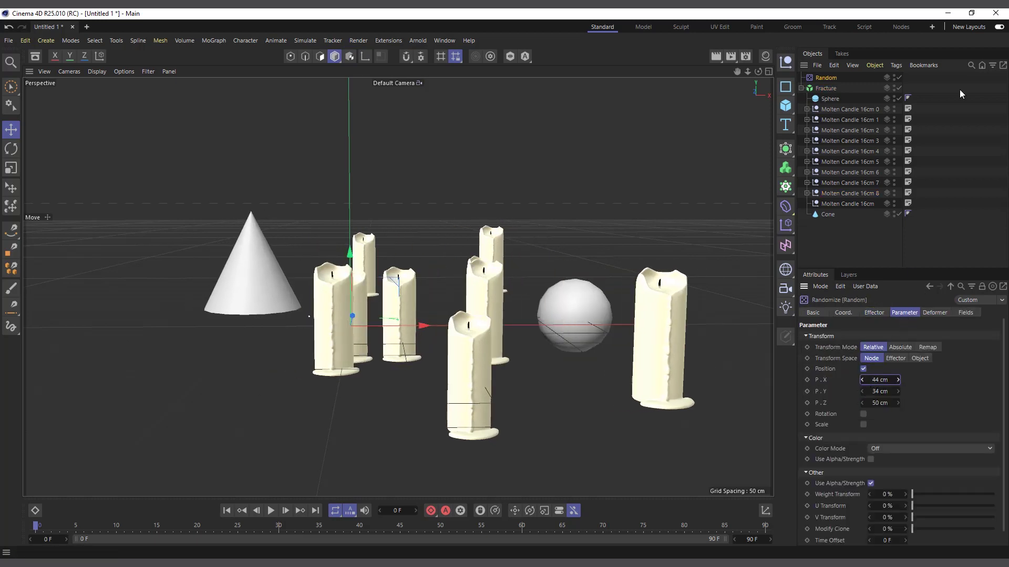
left_click(826, 88)
left_click(826, 77)
left_click(825, 88)
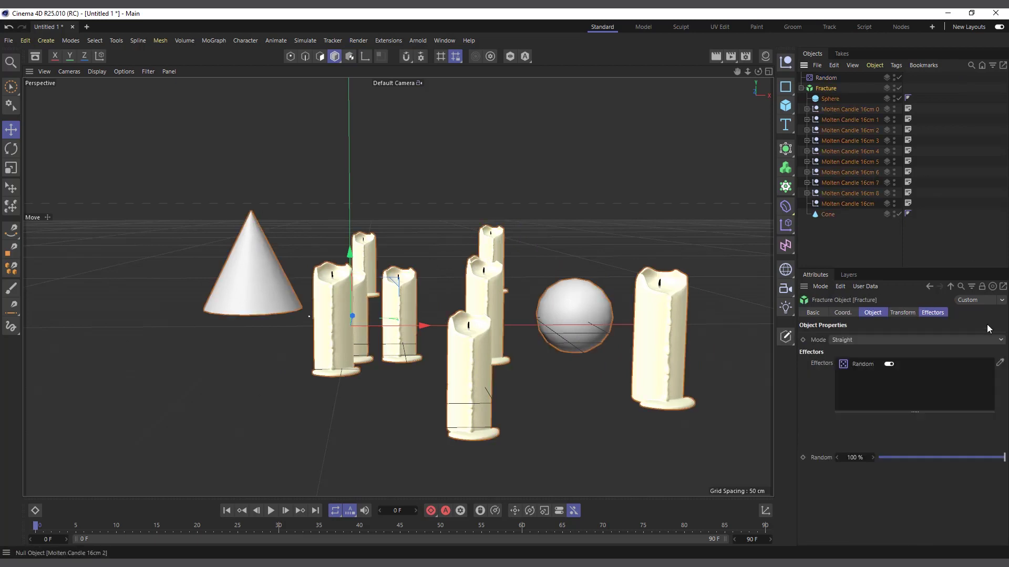
Switch Fracture's Mode to Explode Segments and orbit the view around the scattered pieces
left_click(865, 341)
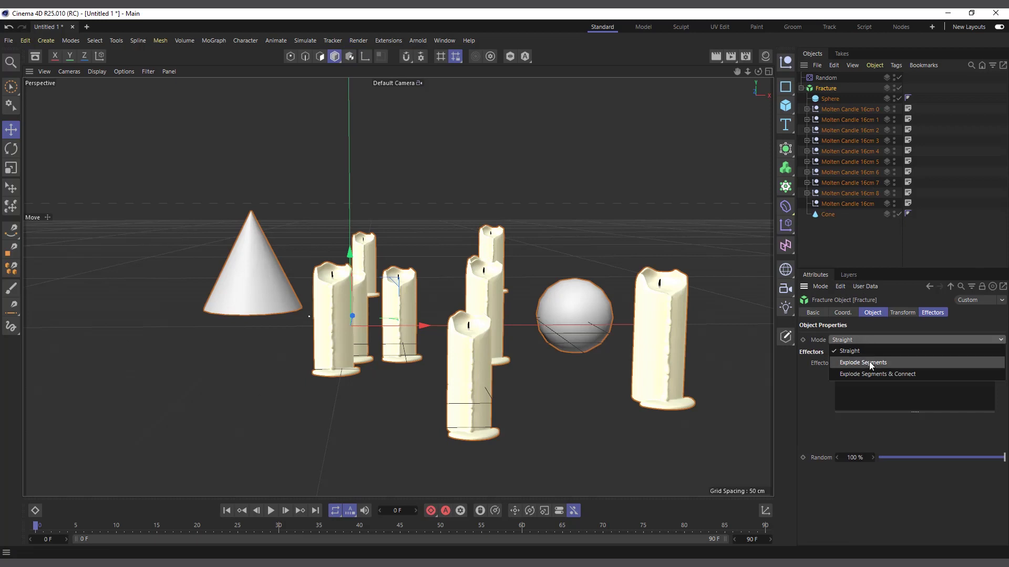
left_click(869, 363)
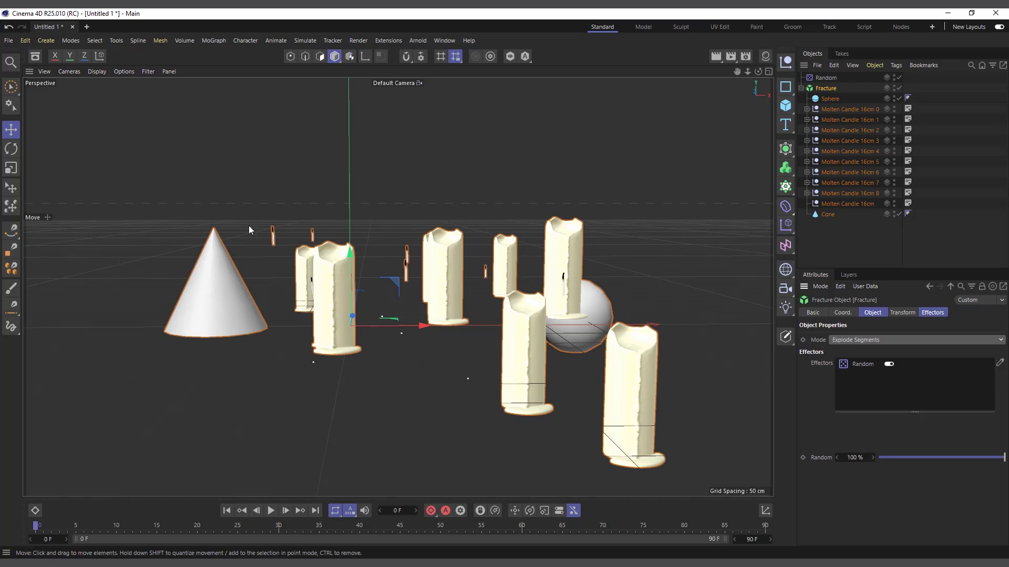
scroll(399, 261, "up", 5)
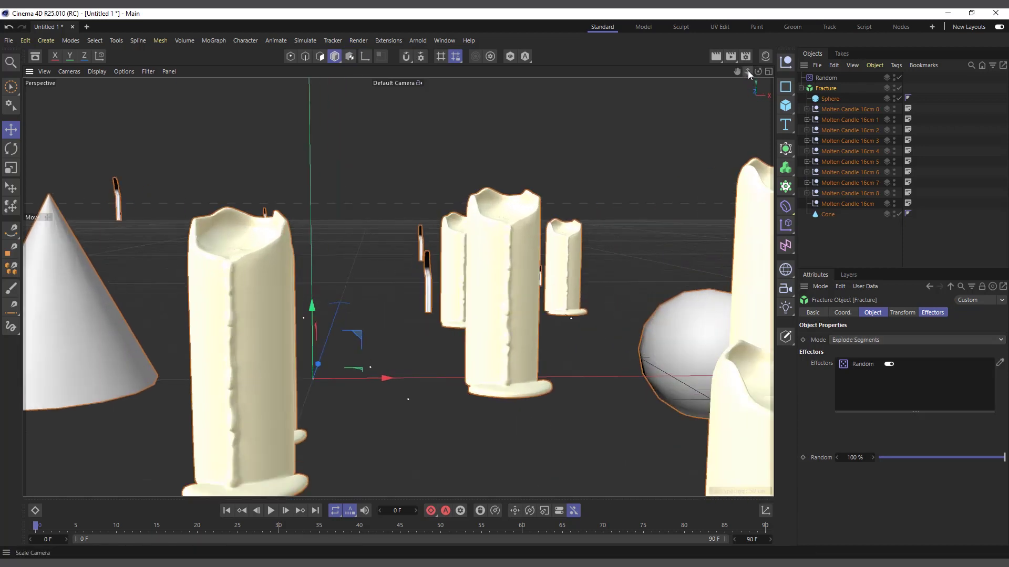
left_click_drag(757, 71, 487, 417)
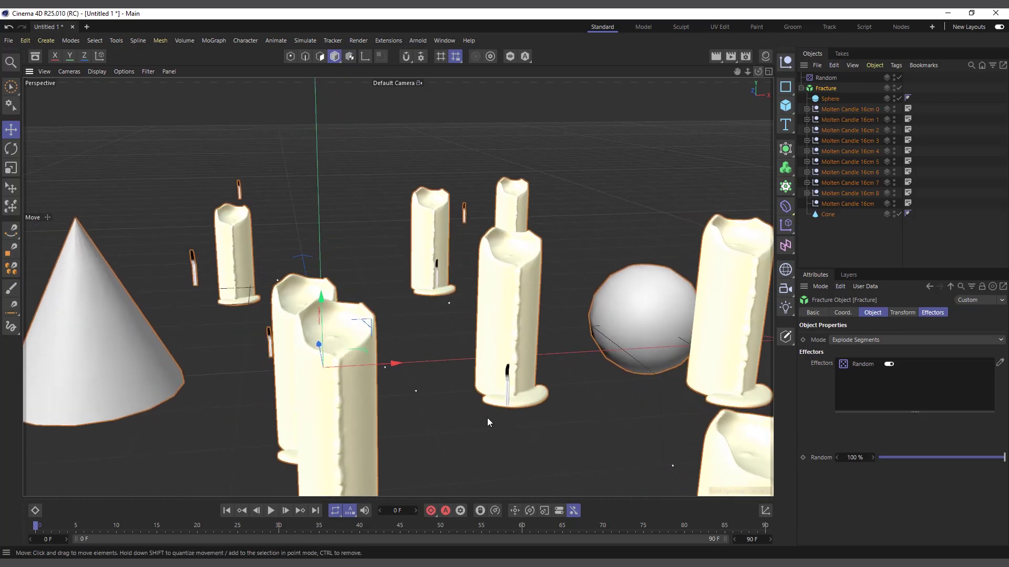
scroll(468, 410, "up", 2)
scroll(431, 388, "down", 5)
Enable Random effector rotation with heading 46° and pitch 70°, then orbit to inspect
left_click(825, 77)
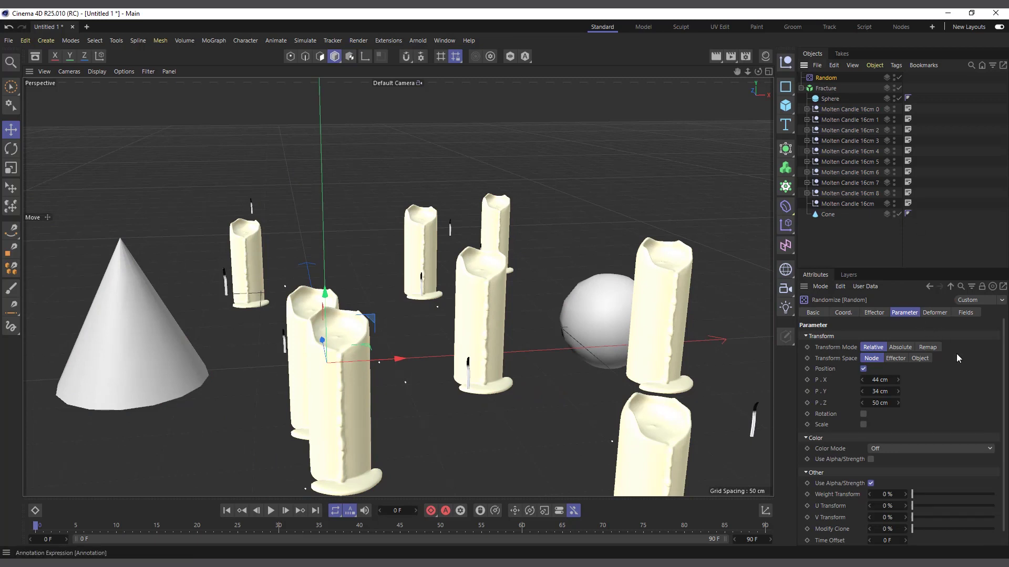
left_click(863, 414)
left_click_drag(898, 425, 941, 425)
left_click_drag(862, 436, 914, 436)
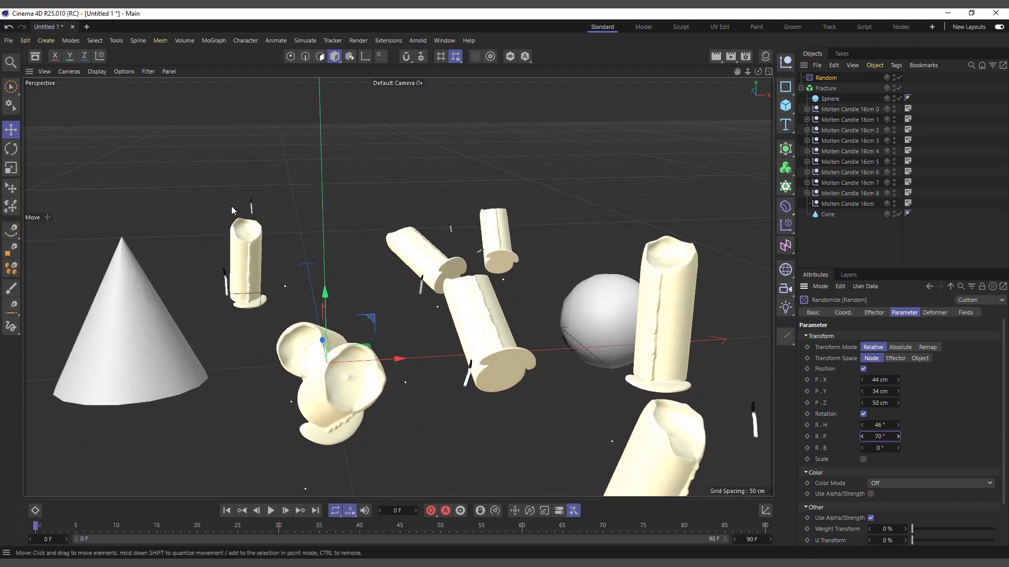
left_click_drag(231, 206, 278, 242, "alt")
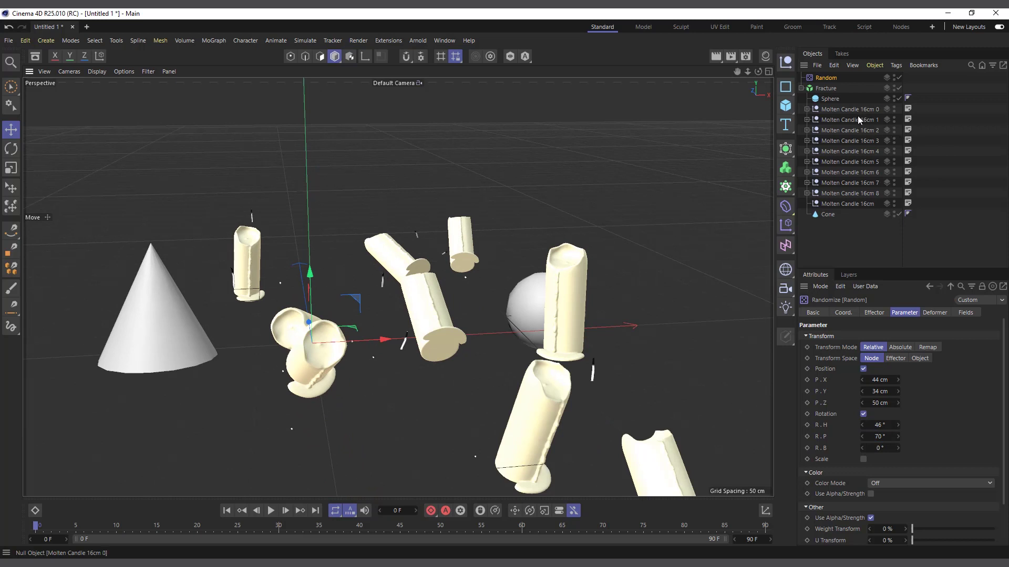
left_click_drag(370, 257, 557, 368, "alt")
Change Fracture's Mode to Explode Segments & Connect and collapse its children
left_click(825, 88)
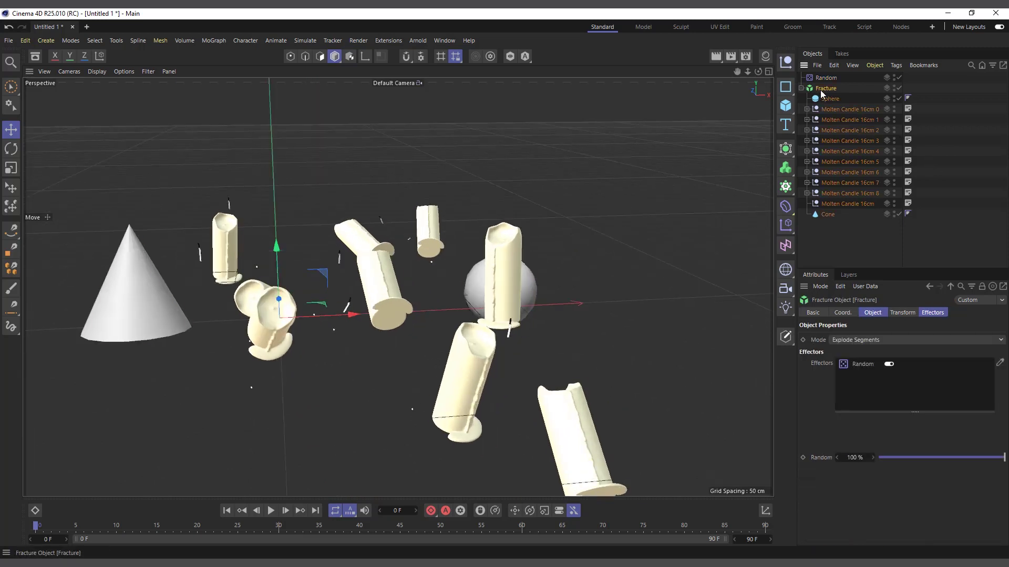
left_click(860, 342)
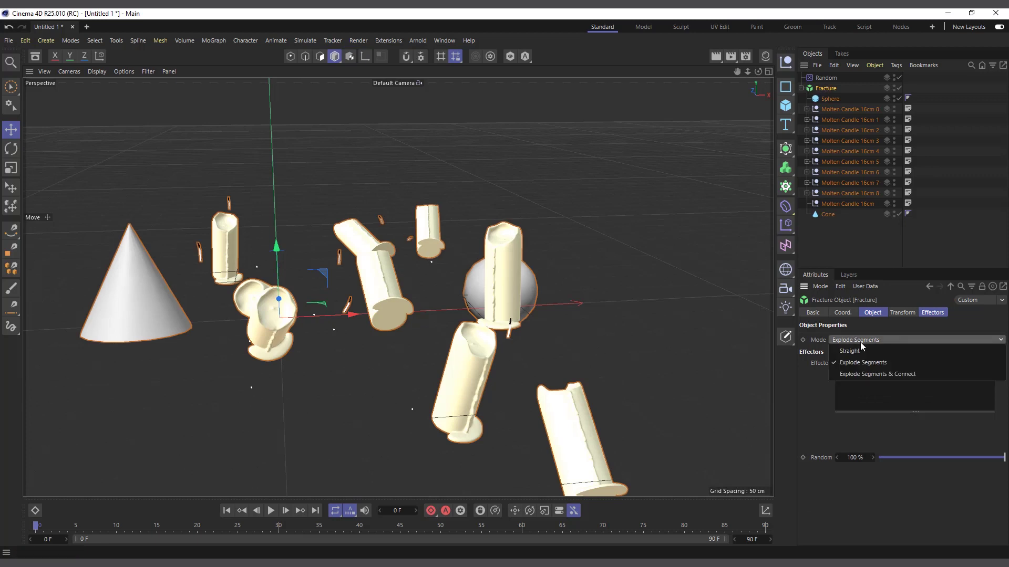
left_click(874, 373)
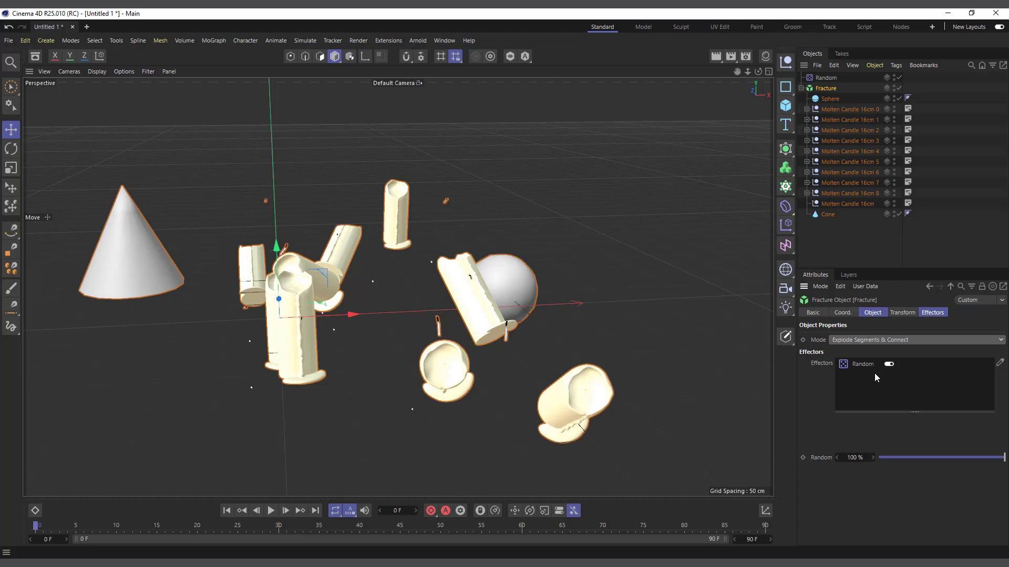
left_click(801, 88)
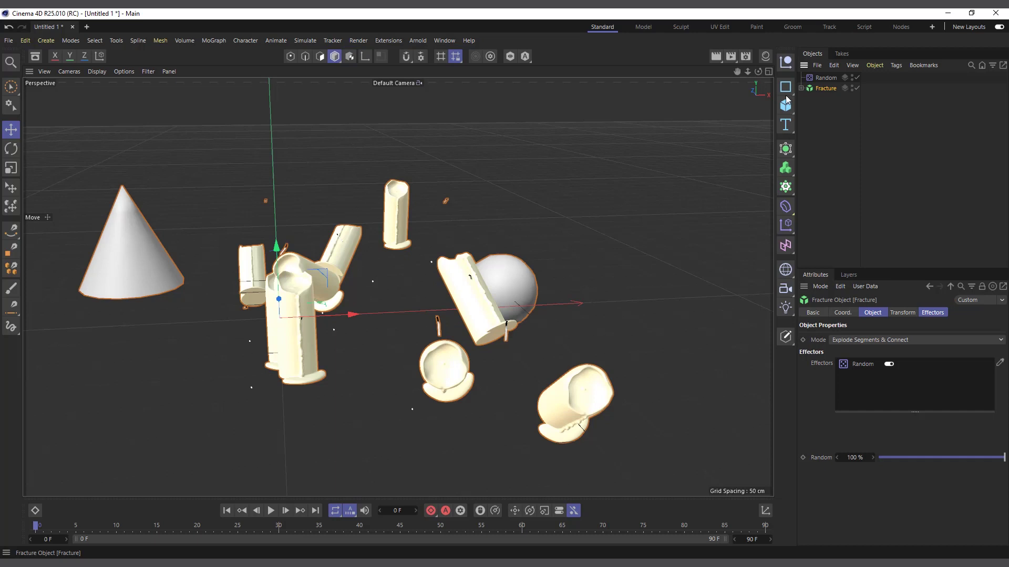
Hide Fracture in the viewport and add a Cube scaled to about half size
left_click(851, 86)
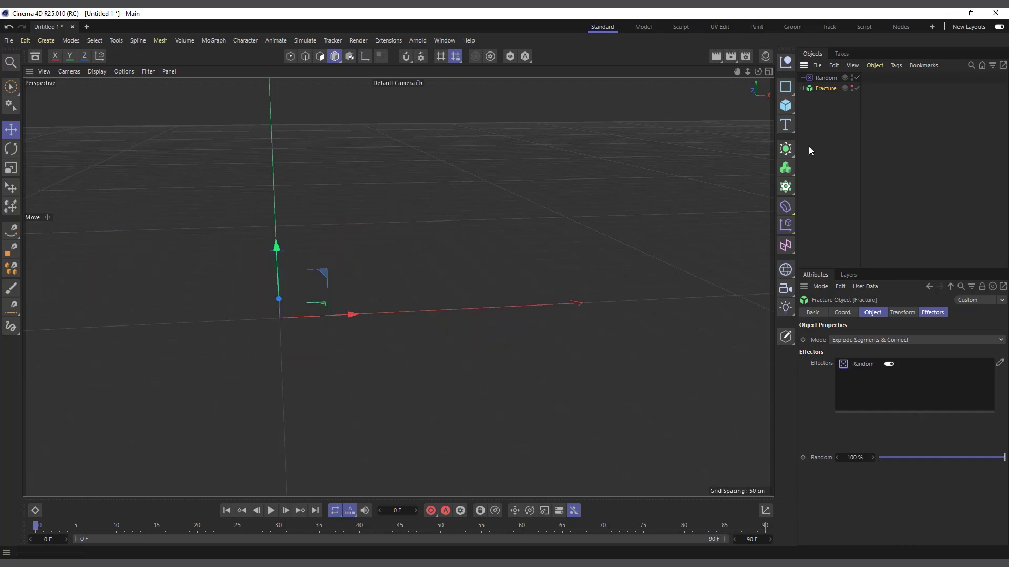
left_click(817, 136)
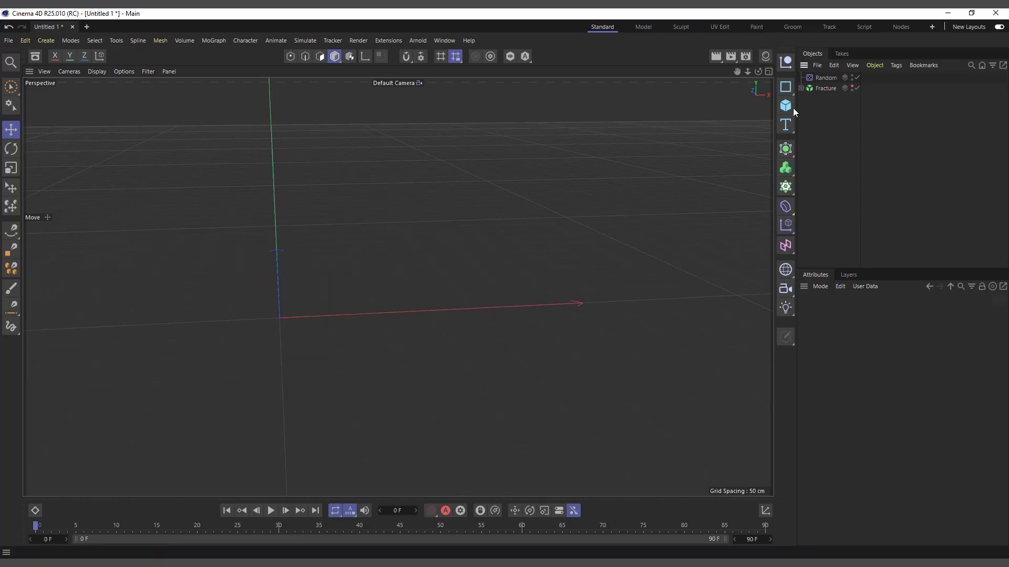
left_click(790, 108)
left_click(825, 121)
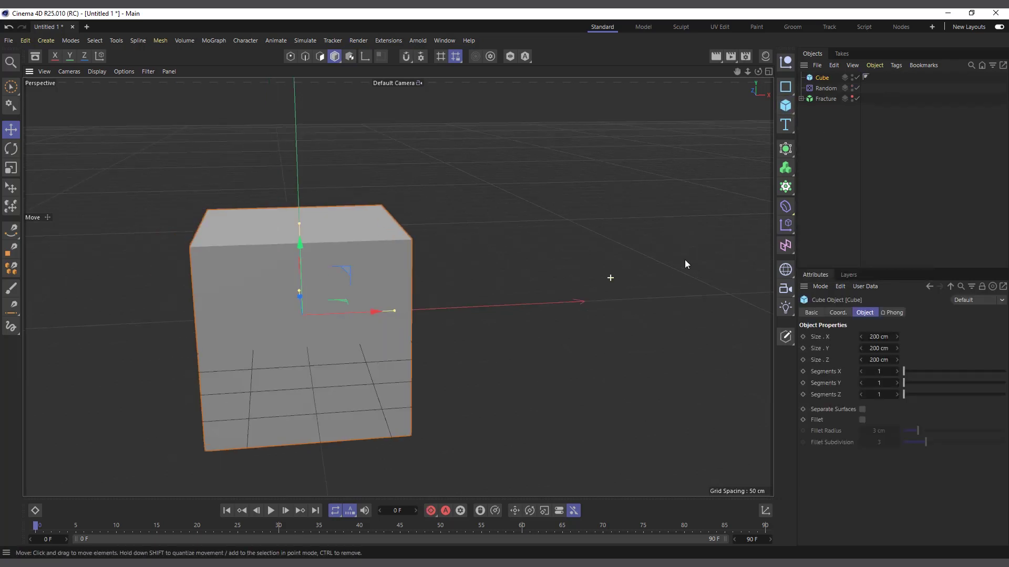
middle_click_drag(685, 264, 746, 258, "alt")
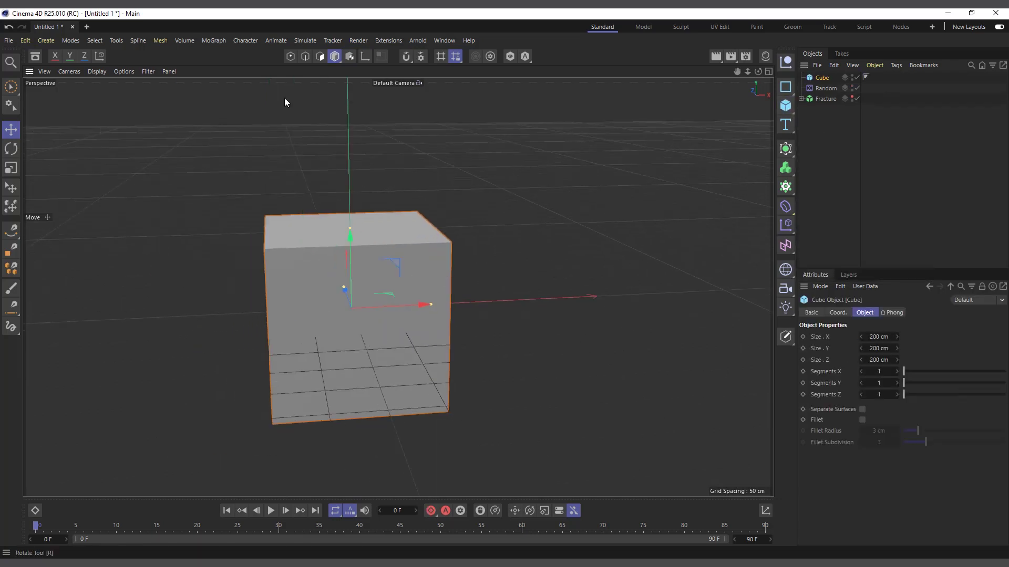
key("t")
left_click_drag(581, 167, 321, 217)
Place the Cube below Fracture, enable Separate Surfaces and scale it to 83.4 cm
left_click_drag(821, 79, 824, 125)
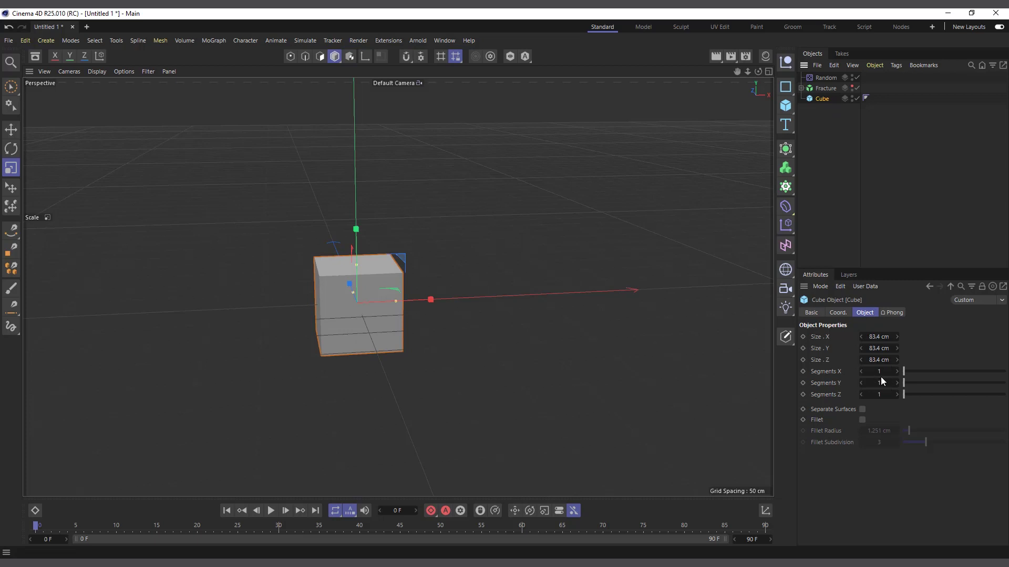
left_click(862, 409)
mouse_move(251, 305)
left_mouse_down()
mouse_move(392, 327)
mouse_move(260, 304)
left_mouse_up()
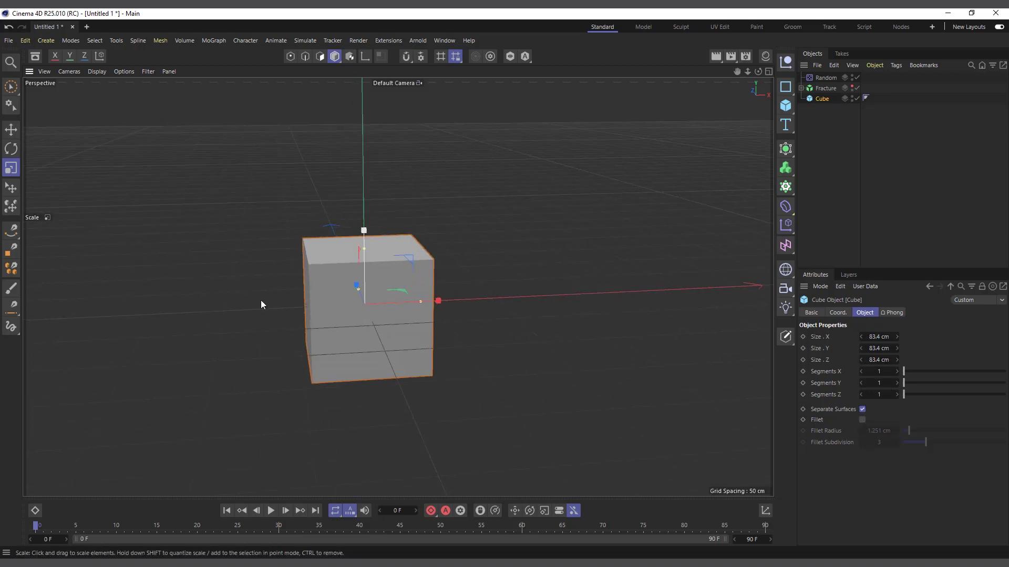
left_click(822, 99)
Duplicate the cube once to the right and twice to the left, then select Cube.1 to Cube.3
key("e")
left_click_drag(437, 300, 777, 286, "ctrl")
left_click(360, 329)
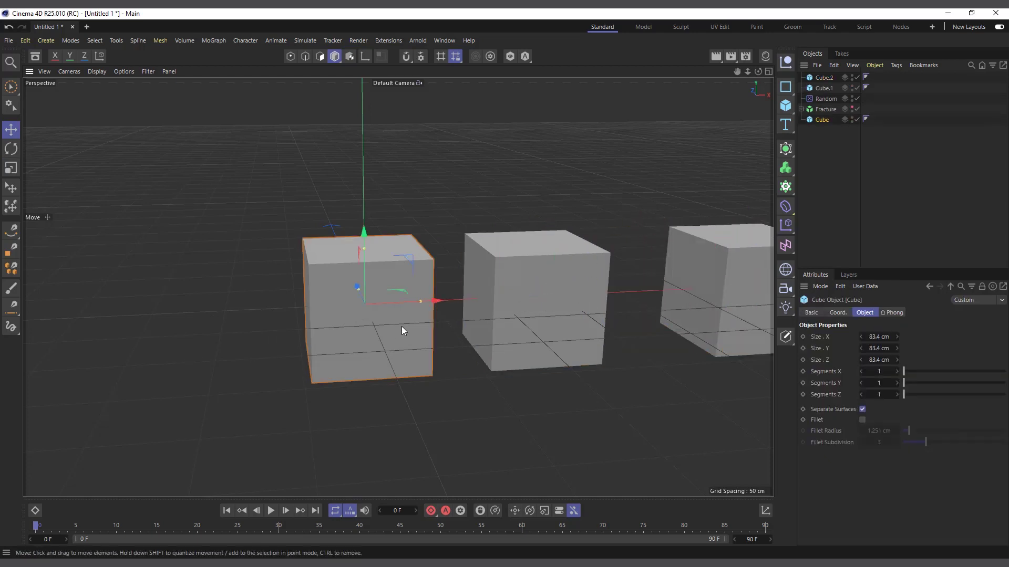
left_click_drag(439, 304, 254, 310, "ctrl")
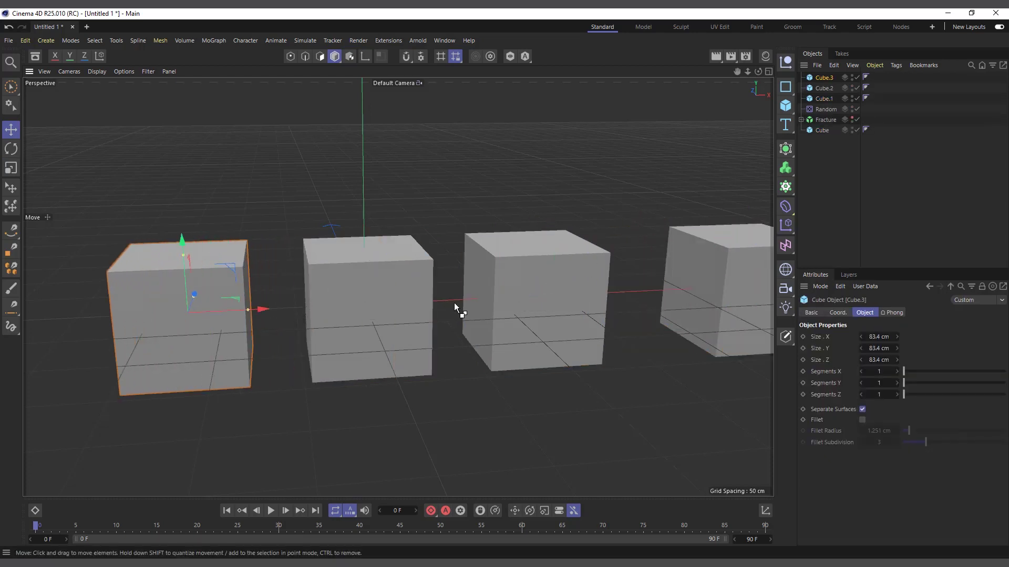
scroll(326, 311, "down", 2)
left_click_drag(192, 314, 50, 314, "ctrl")
scroll(333, 297, "down", 3)
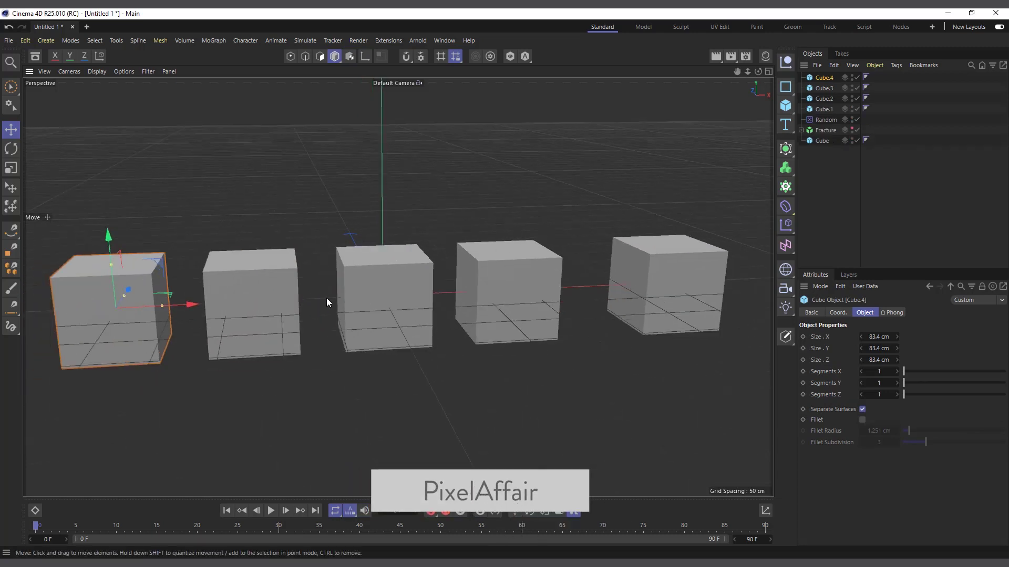
left_click(824, 110, "shift")
Move the five cubes below Random and Fracture and make them editable with C
left_click(820, 140, "shift")
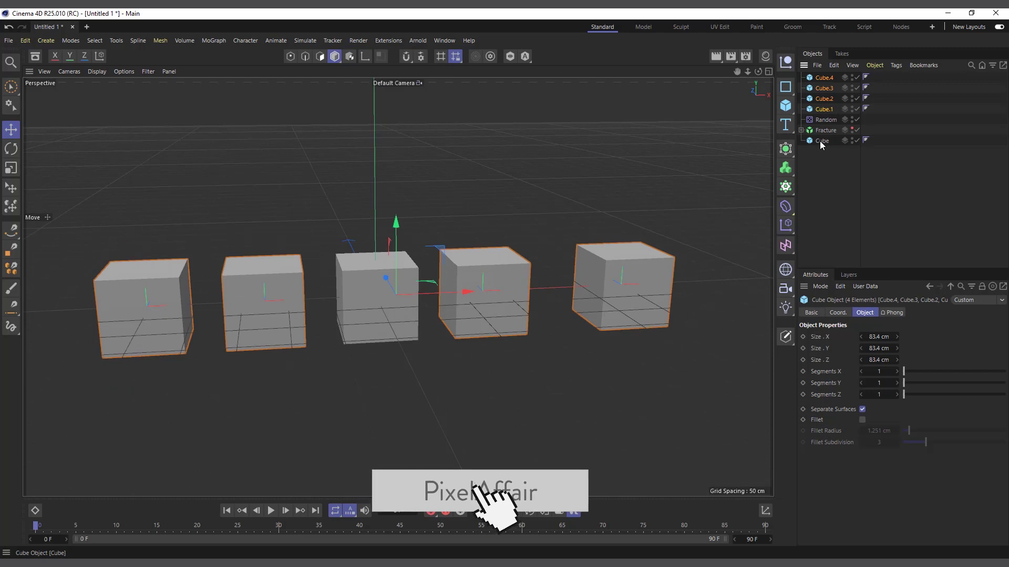
left_click_drag(820, 141, 823, 92)
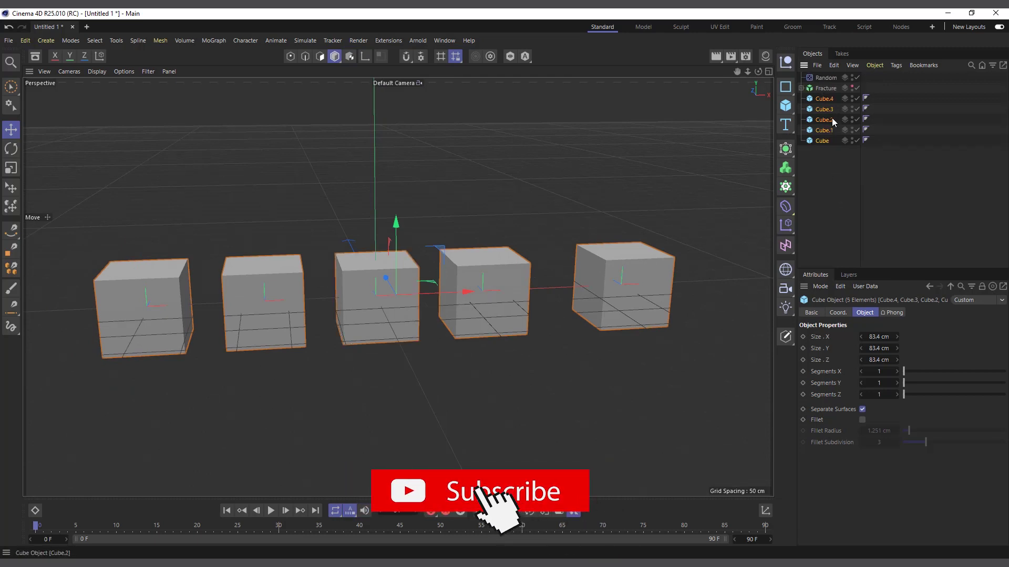
key("c")
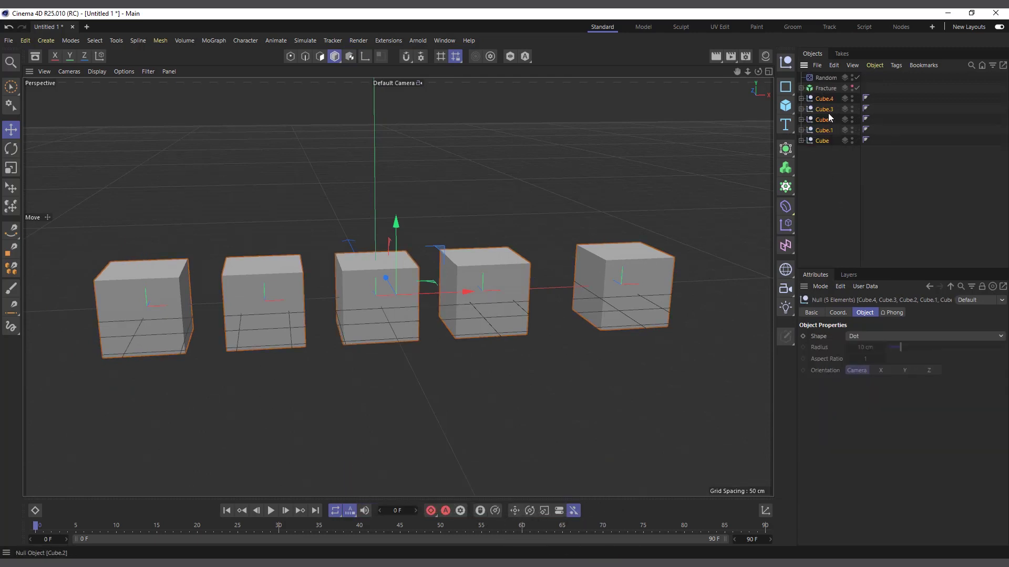
left_click(800, 98)
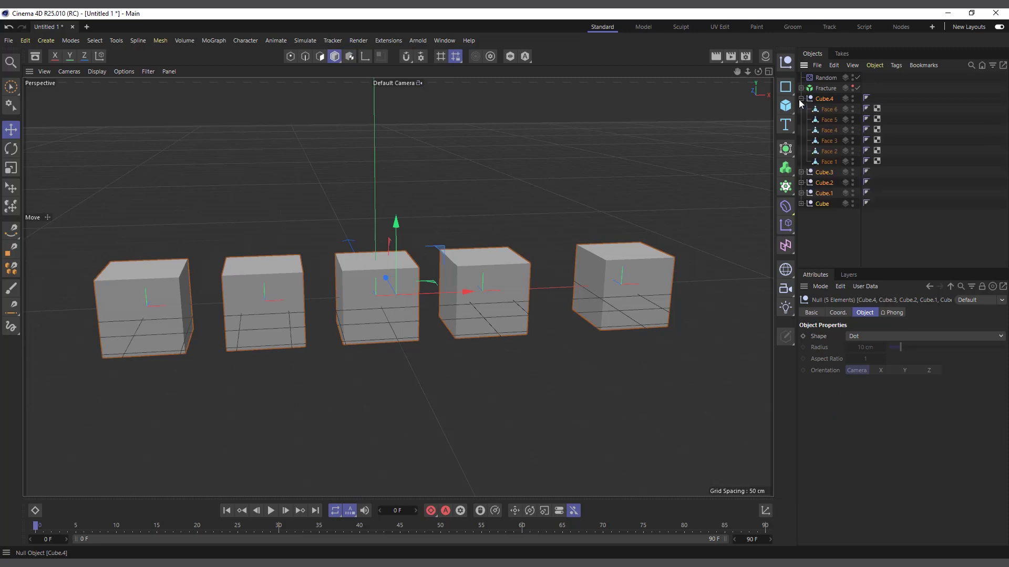
left_click(800, 99)
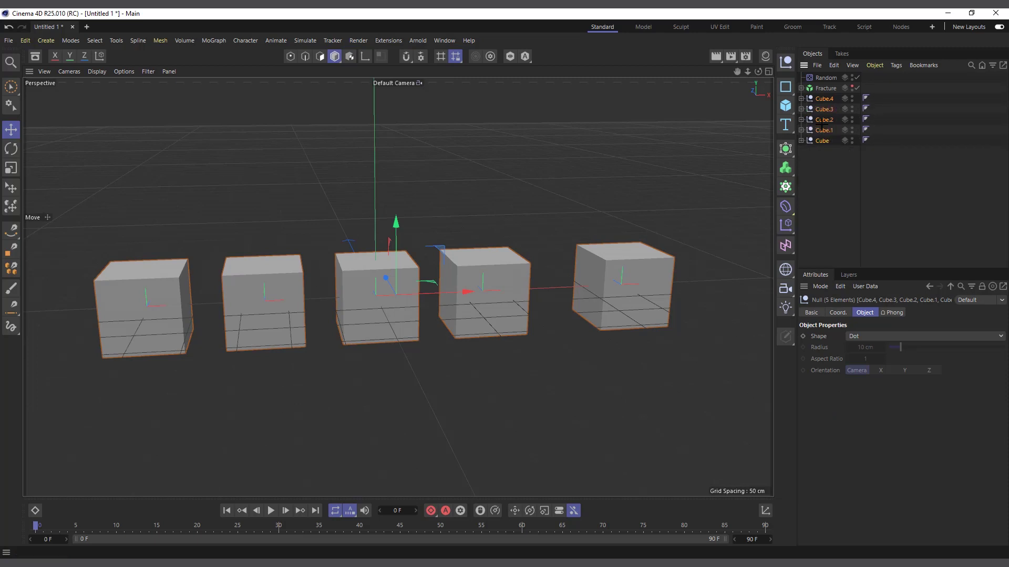
Select Cube.4 through Cube.1 in the Object Manager, checking Cube.4's Face children
left_click(822, 100, "ctrl")
left_click(823, 101)
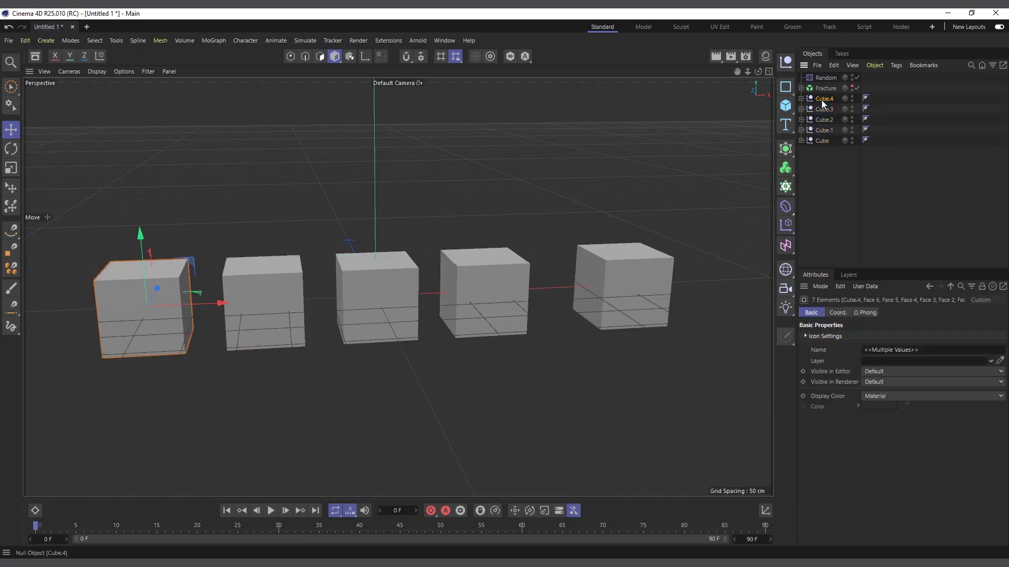
left_click(825, 112, "ctrl")
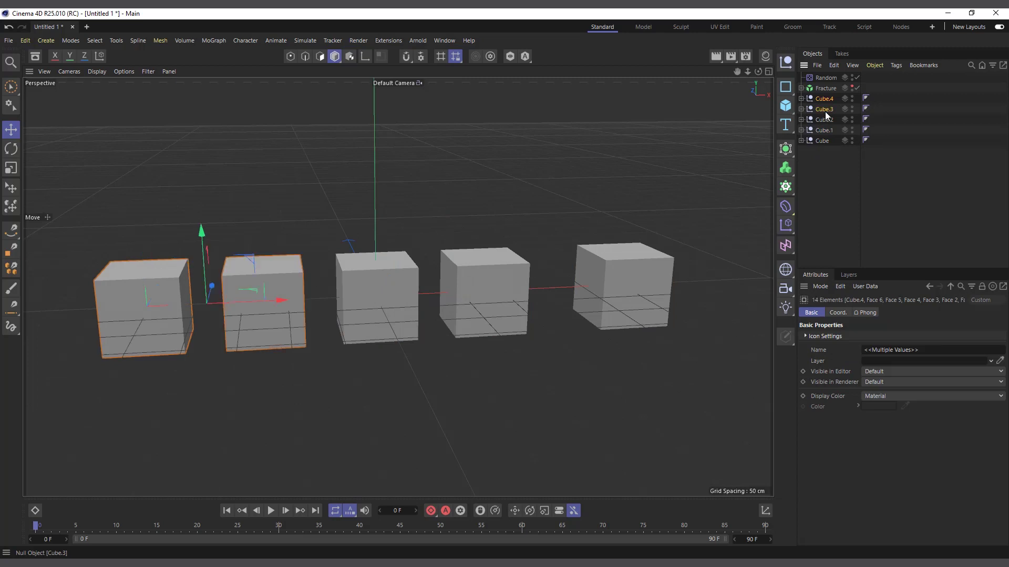
left_click(824, 119, "ctrl")
left_click(823, 129, "ctrl")
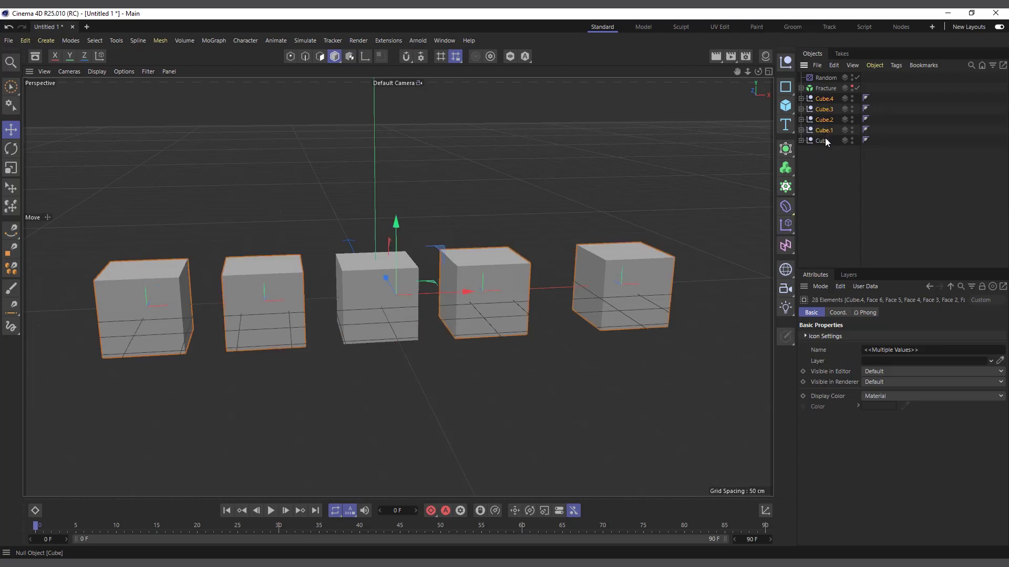
left_click(801, 99)
left_click(801, 99)
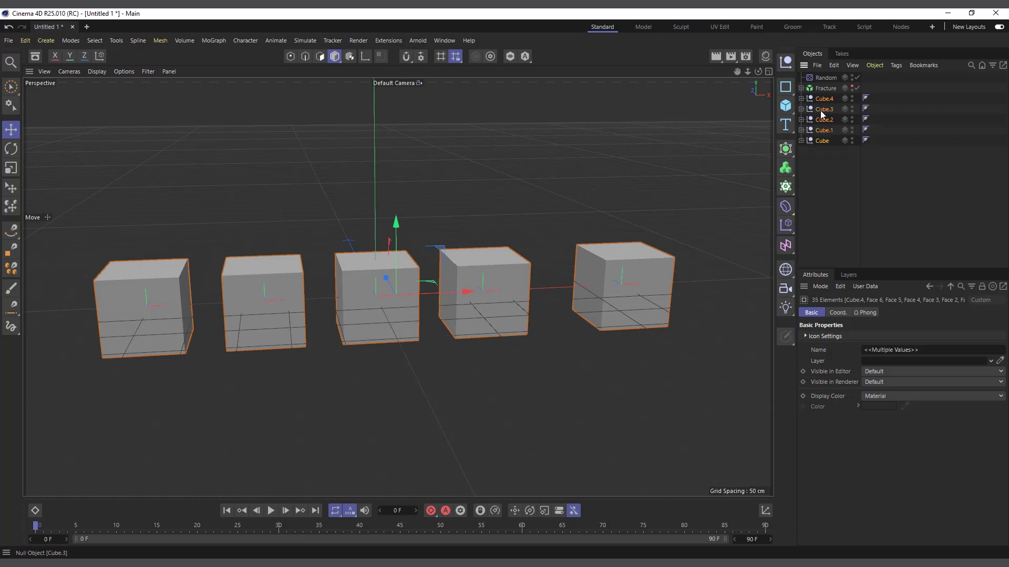
left_click(823, 101)
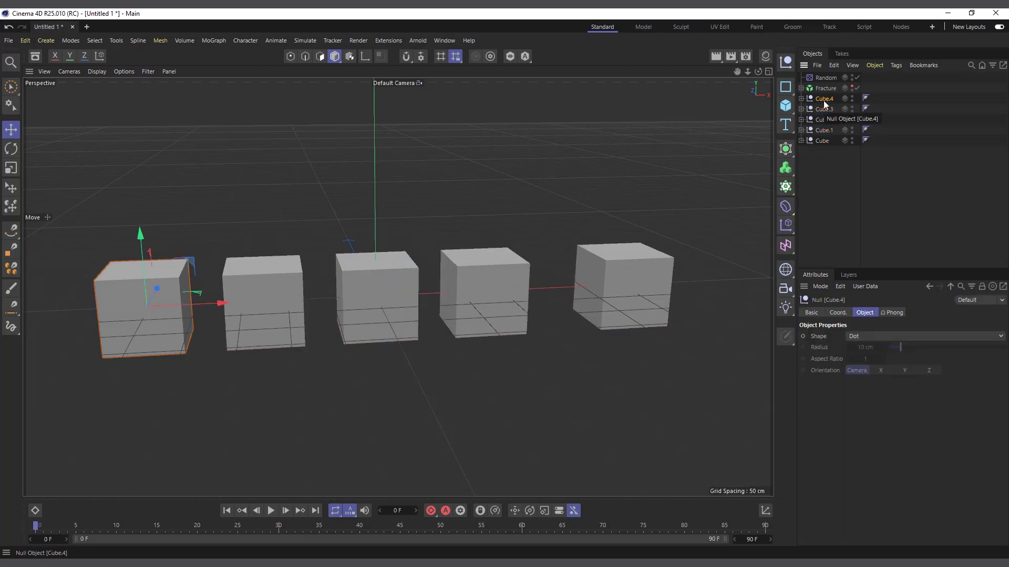
Middle-click Cube.4, Cube.3, Cube.2 and Cube.1 to select each with its Face pieces
middle_click(824, 100)
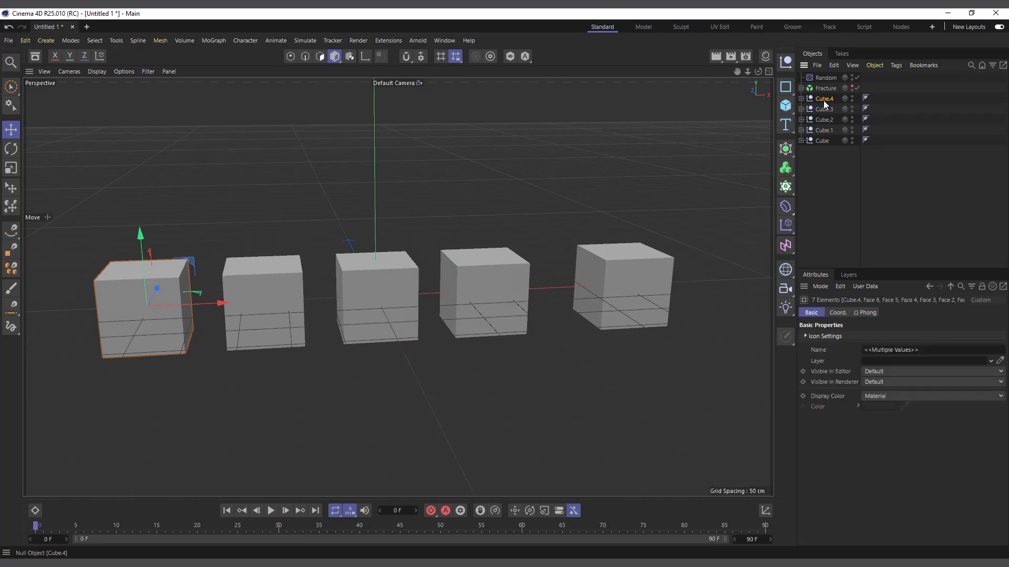
left_click(802, 99)
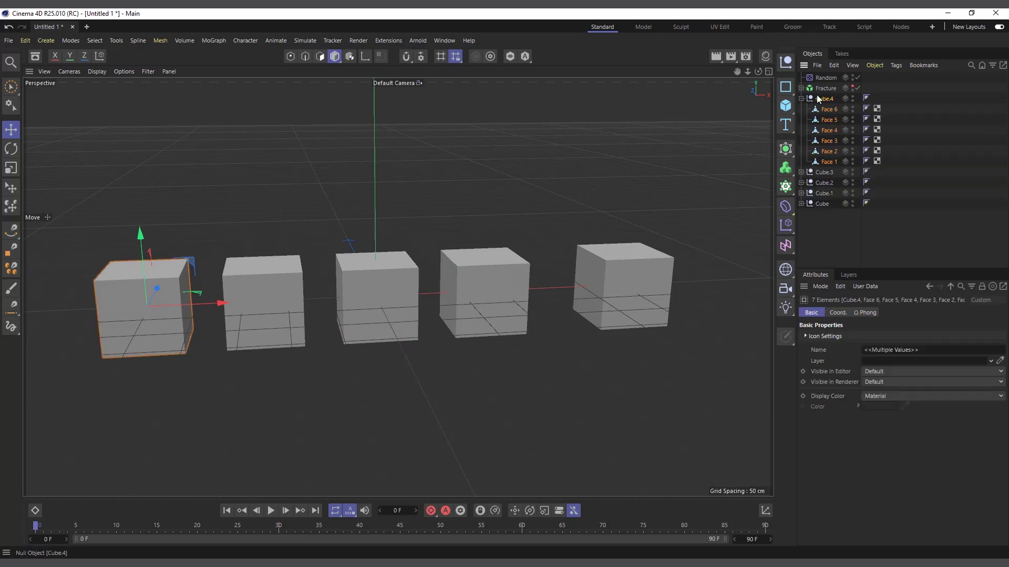
left_click(802, 98)
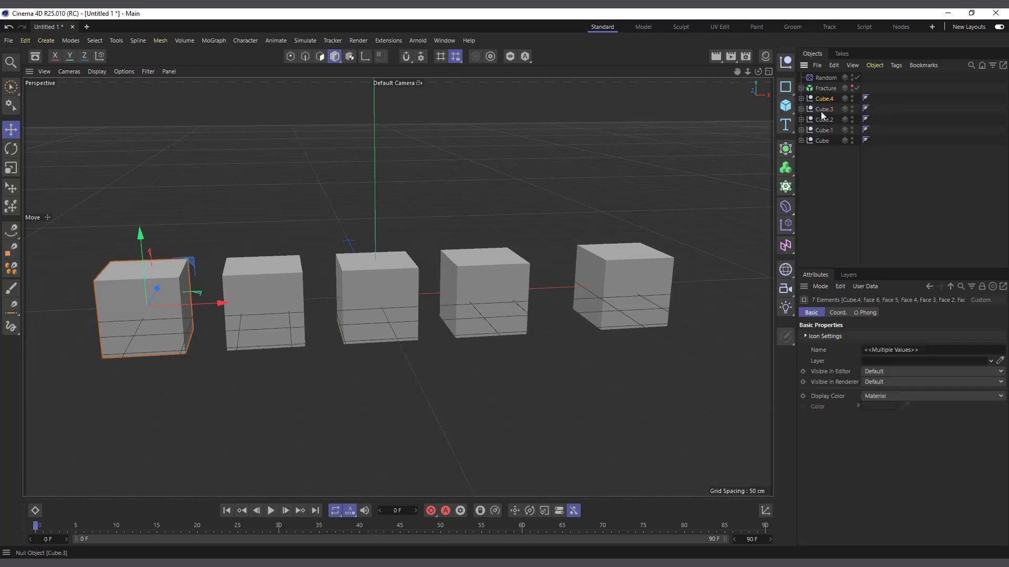
middle_click(823, 111, "ctrl")
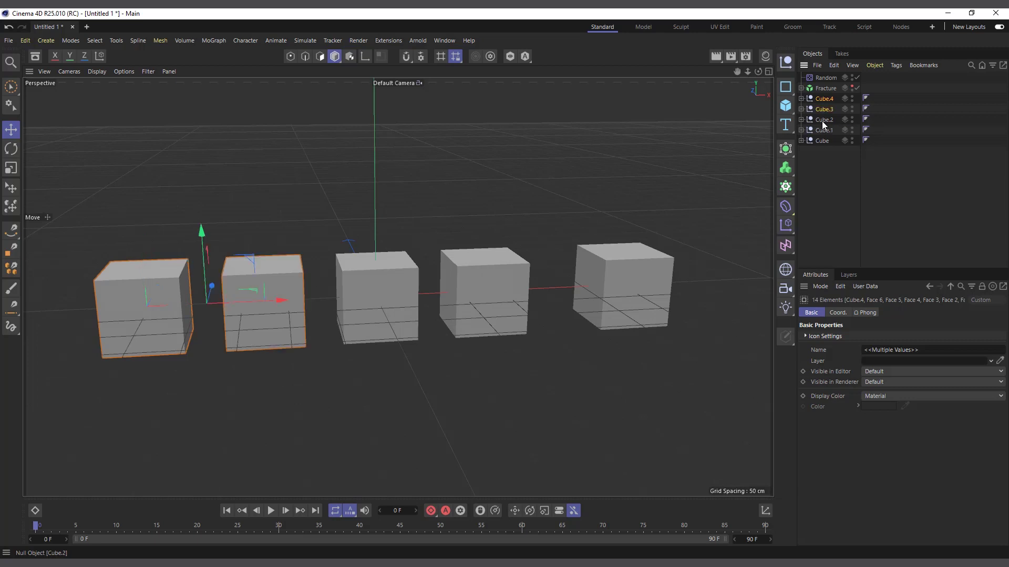
middle_click(822, 120, "ctrl")
middle_click(822, 130, "ctrl")
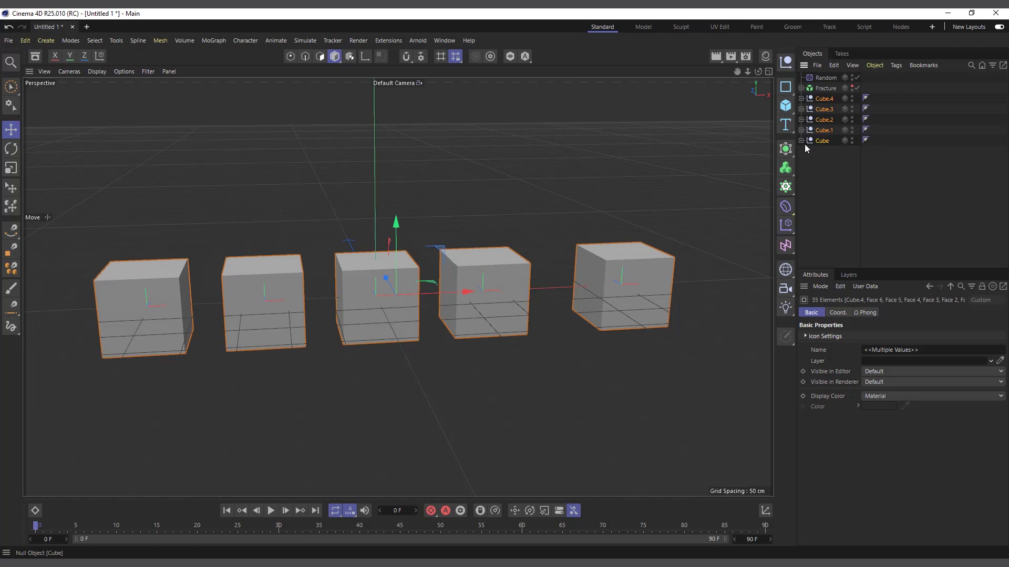
Merge the selected cubes into one object with Connect Objects + Delete, then frame the view
left_click(874, 65)
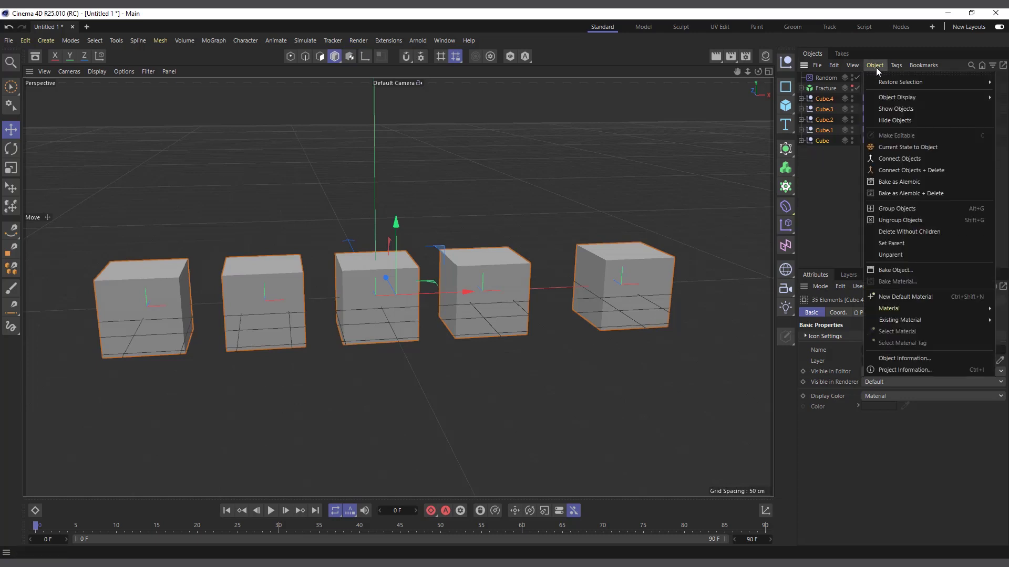
left_click(928, 171)
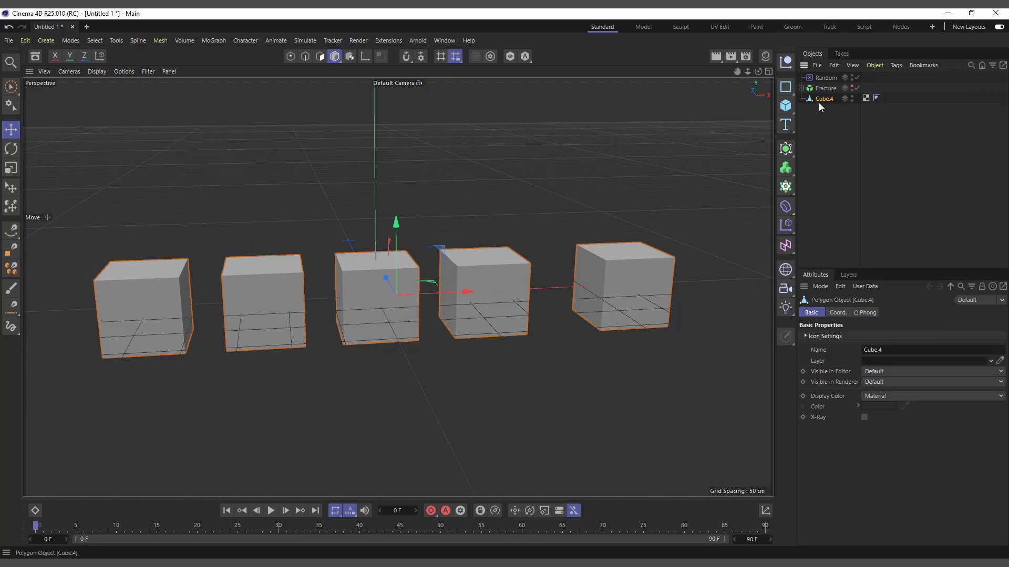
left_click_drag(758, 72, 756, 62)
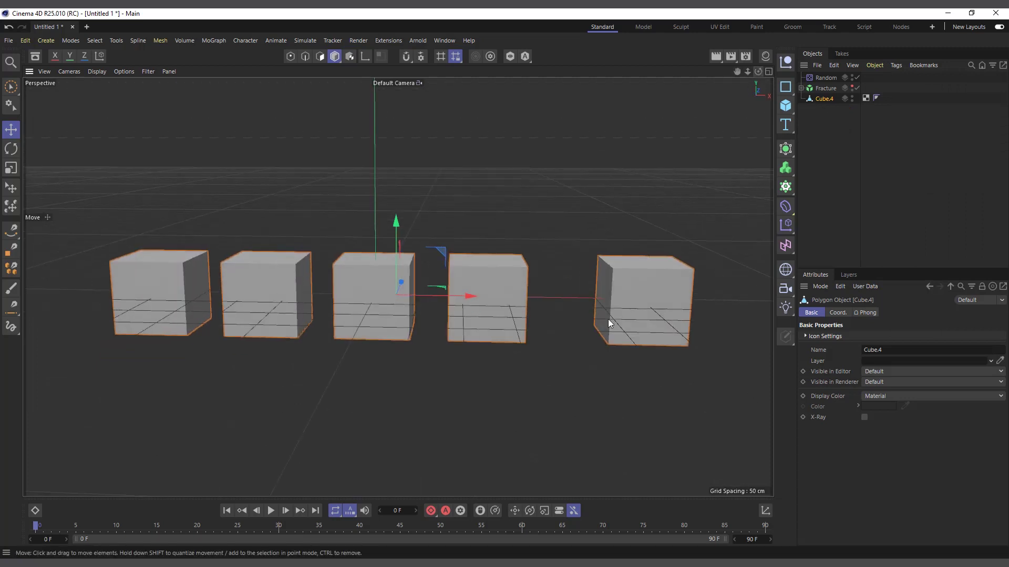
scroll(496, 325, "up", 2)
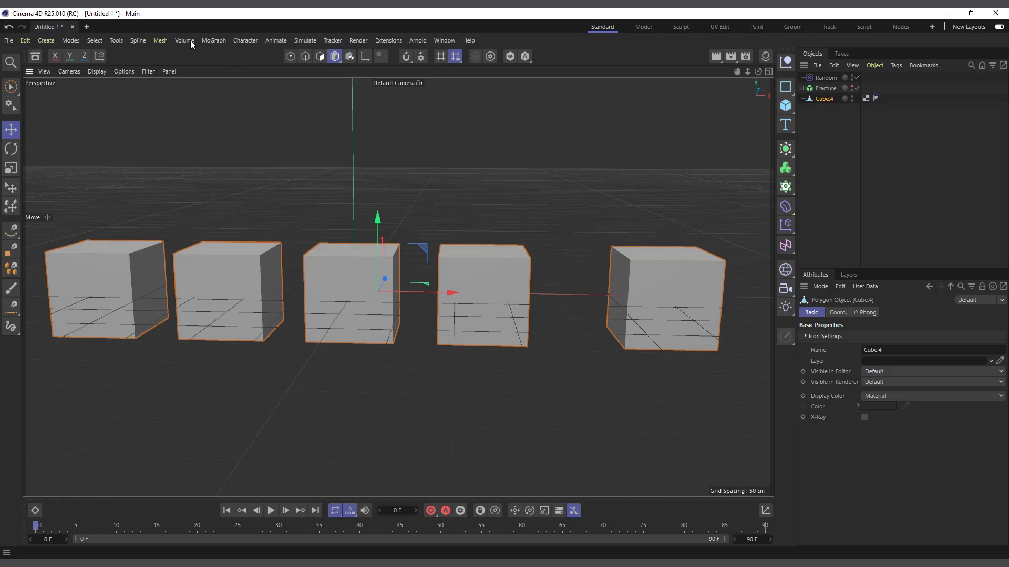
Add a new Fracture.1 holding Cube.4 and move it to the bottom of the list
left_click(206, 40)
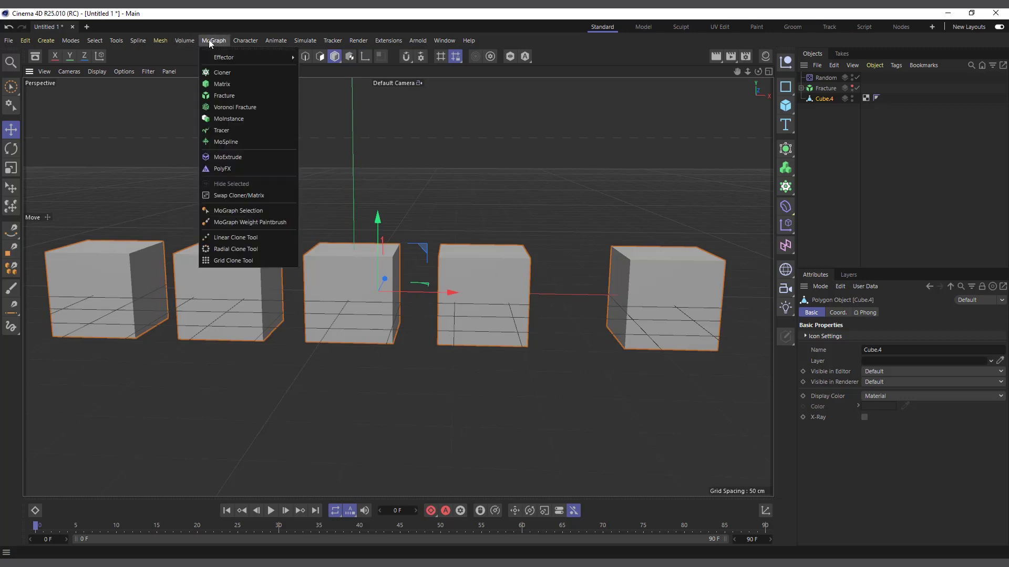
left_click(222, 95)
left_click_drag(818, 110, 825, 81)
left_click_drag(826, 147, 826, 149)
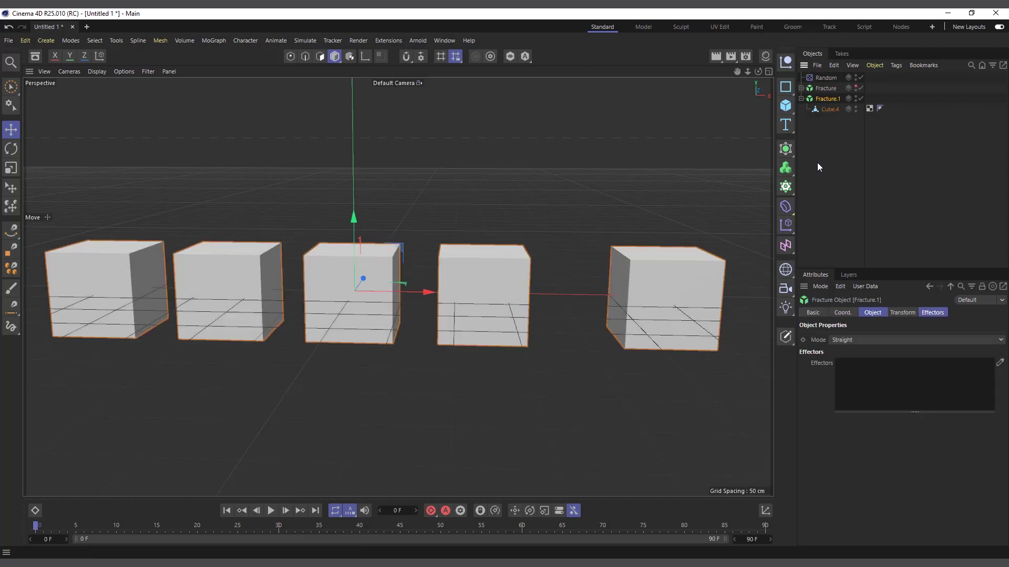
Disable Fracture.1 and switch to Polygons mode
left_click(833, 109)
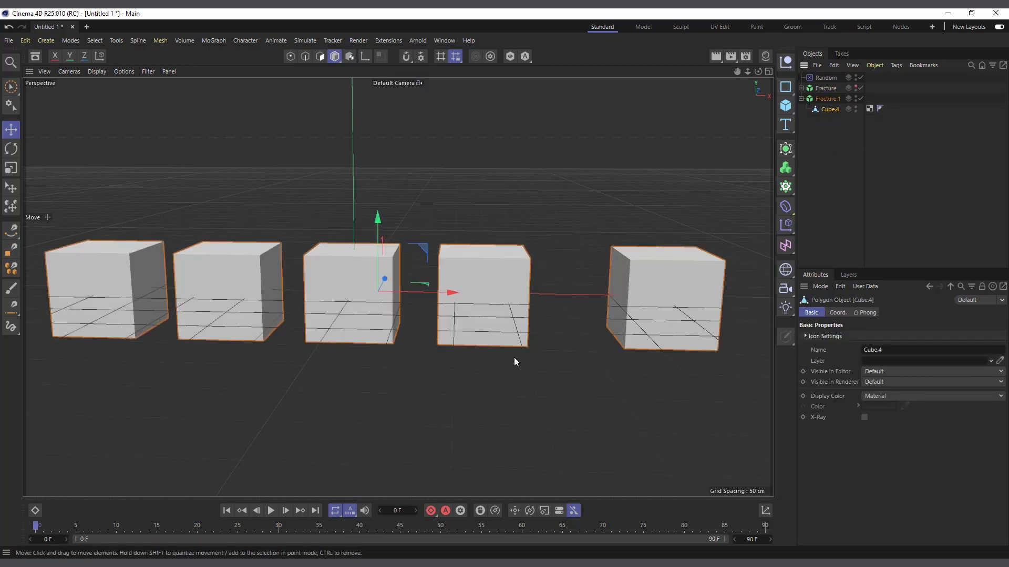
left_click(860, 98)
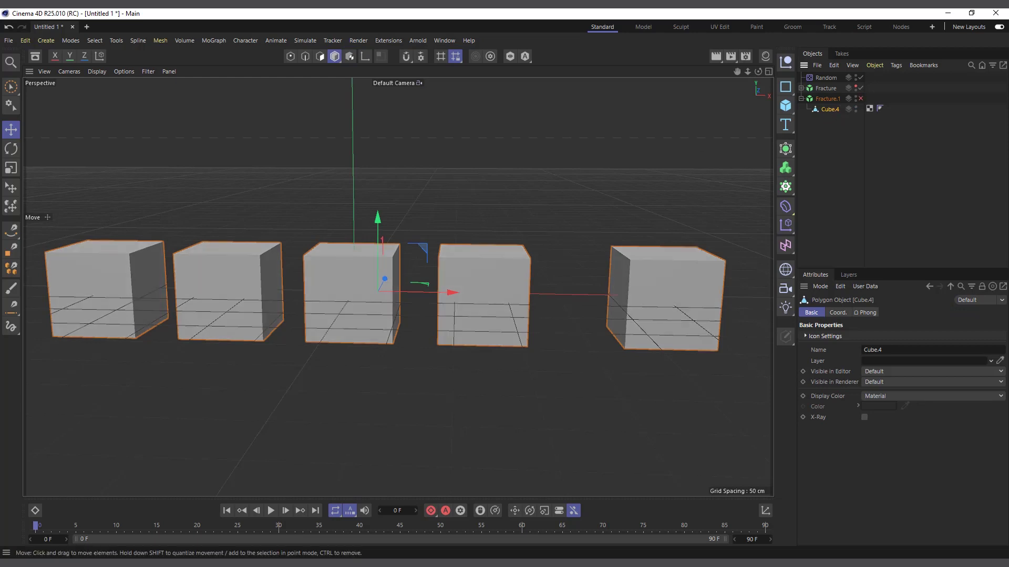
left_click(320, 56)
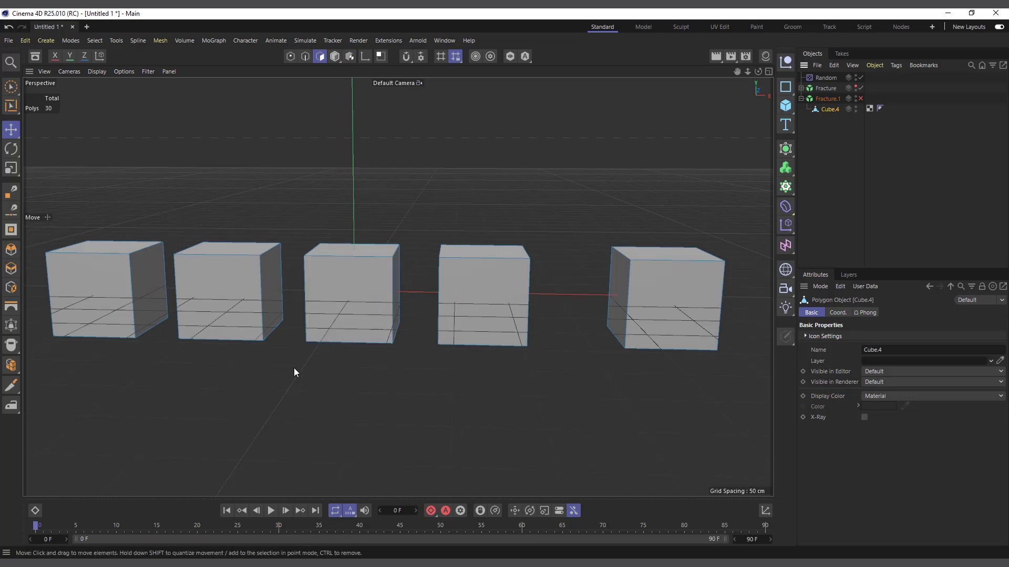
Drag the middle cube's front face down-left, then undo the move
left_click(351, 303)
left_click_drag(342, 320, 298, 392)
key("ctrl+z")
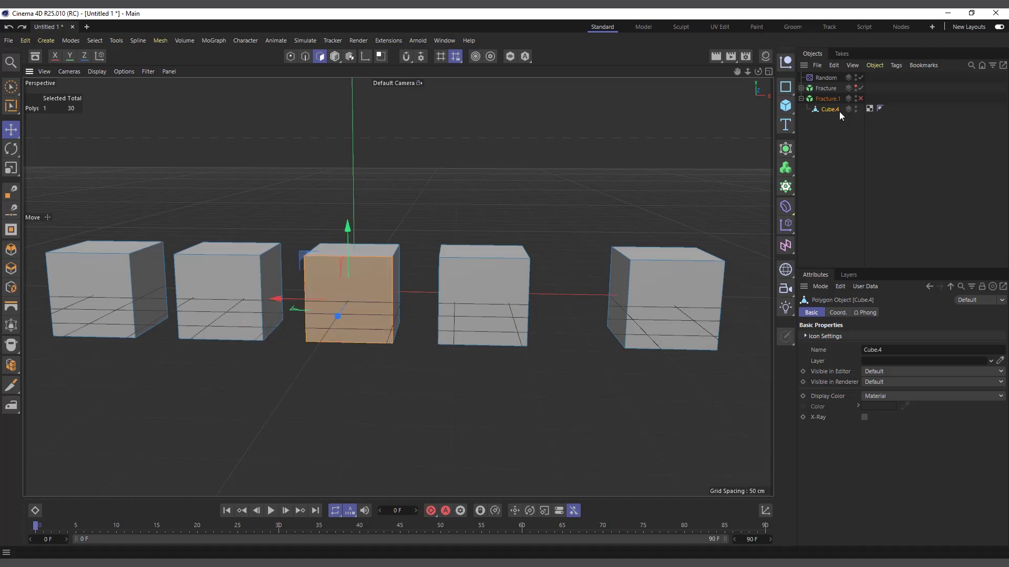
Re-enable Fracture.1 and show its empty Effectors list
left_click(860, 99)
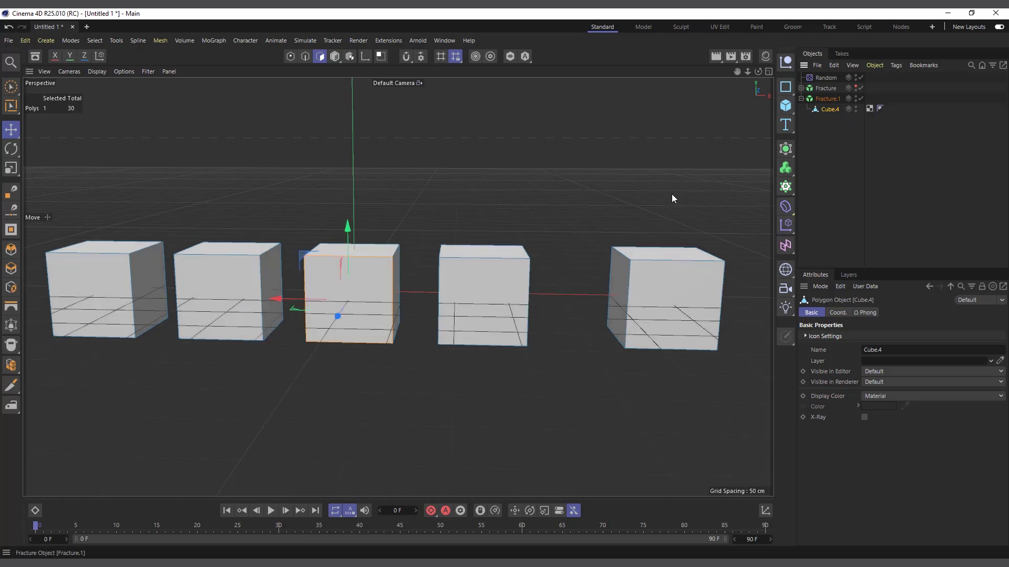
left_click(826, 99)
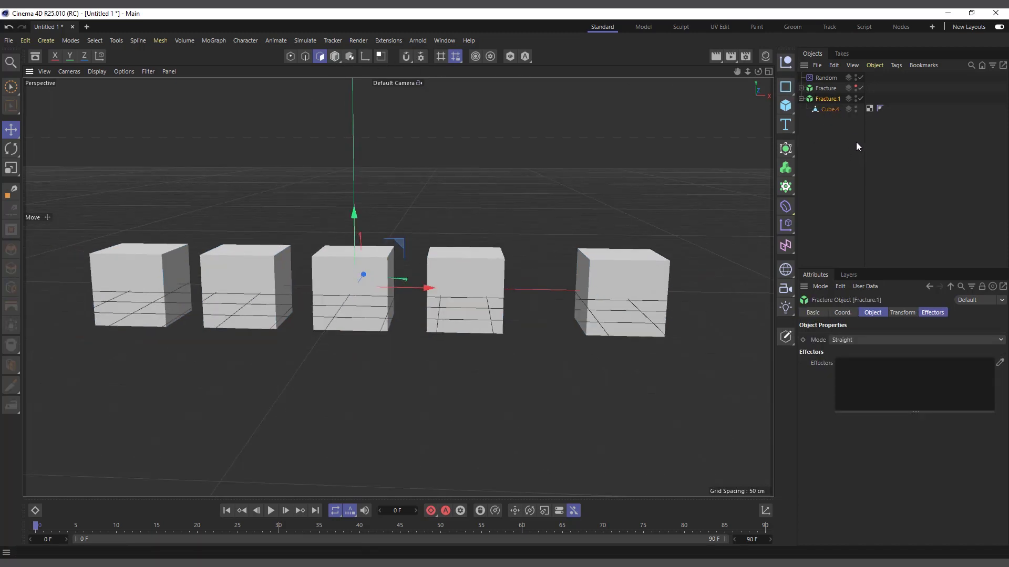
left_click(937, 315)
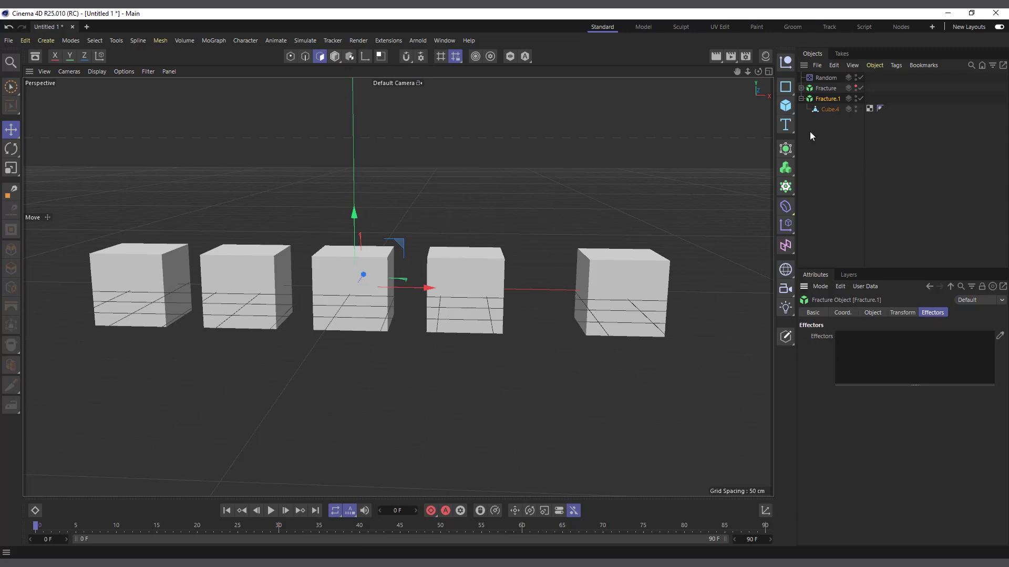
Drop the Random effector into Fracture.1's Effectors list, then select Cube.4
left_click_drag(825, 77, 932, 352)
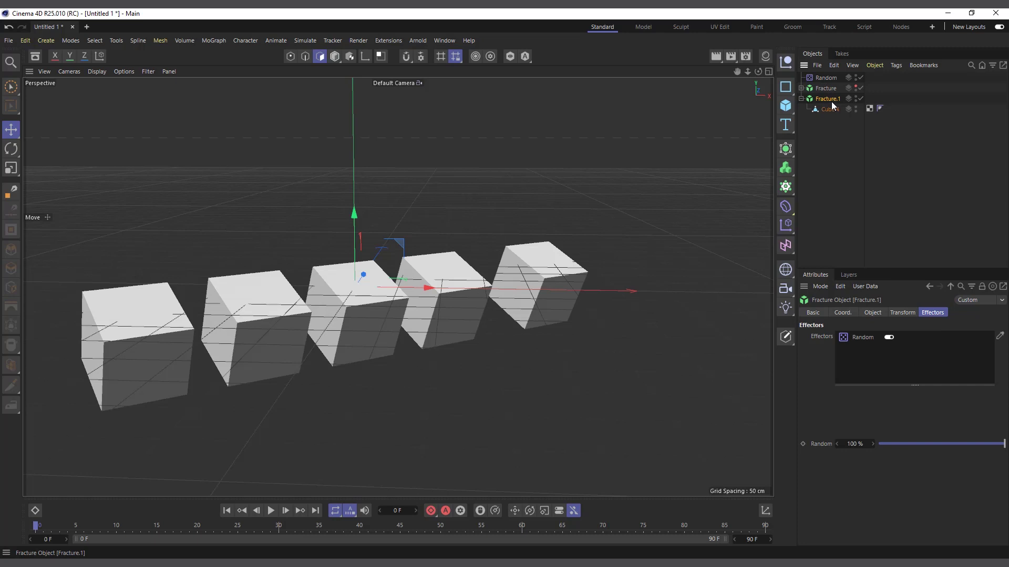
left_click(873, 313)
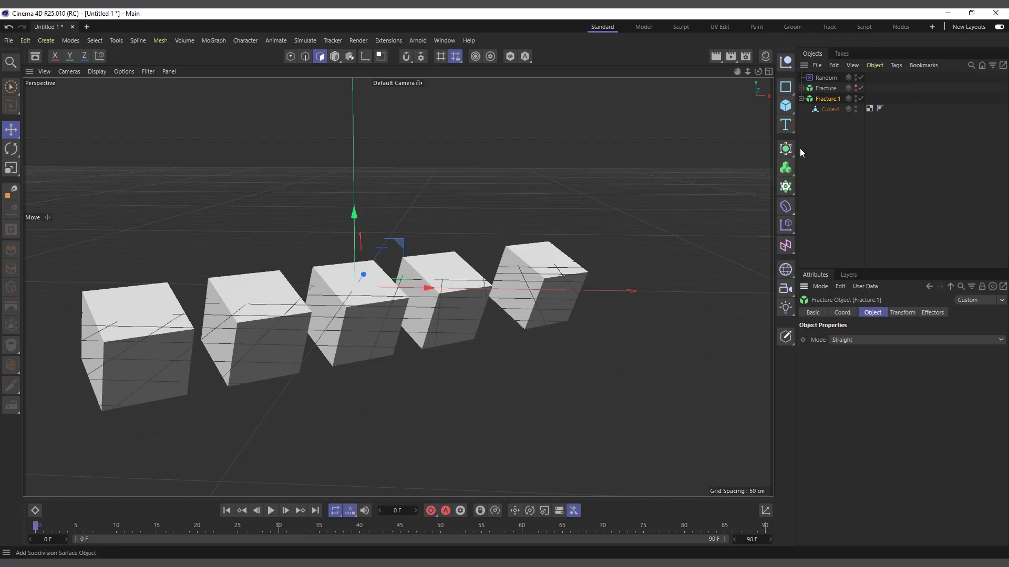
left_click(828, 110)
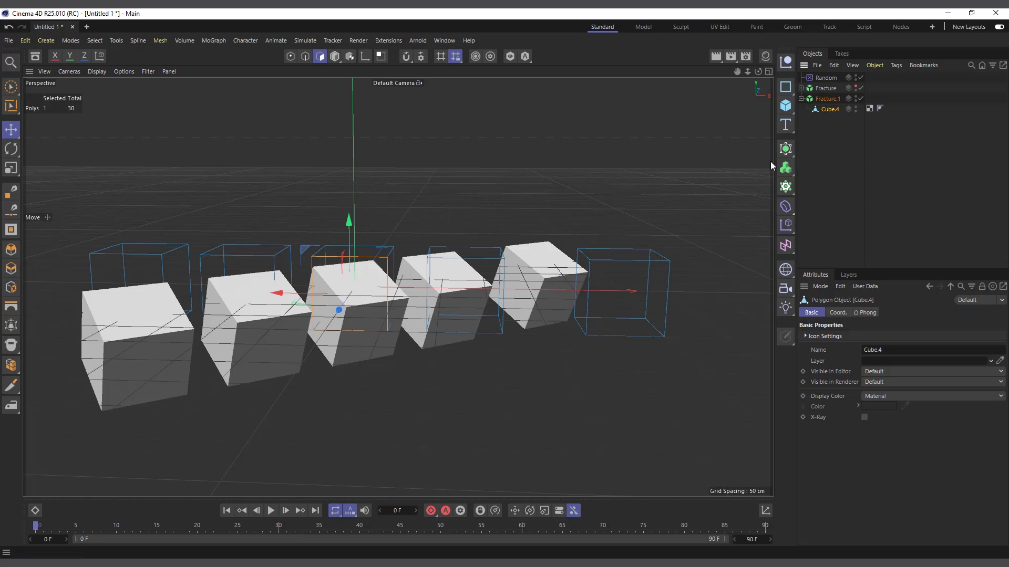
Set Fracture.1's Mode to Explode Segments and reopen the Mode list
left_click(827, 98)
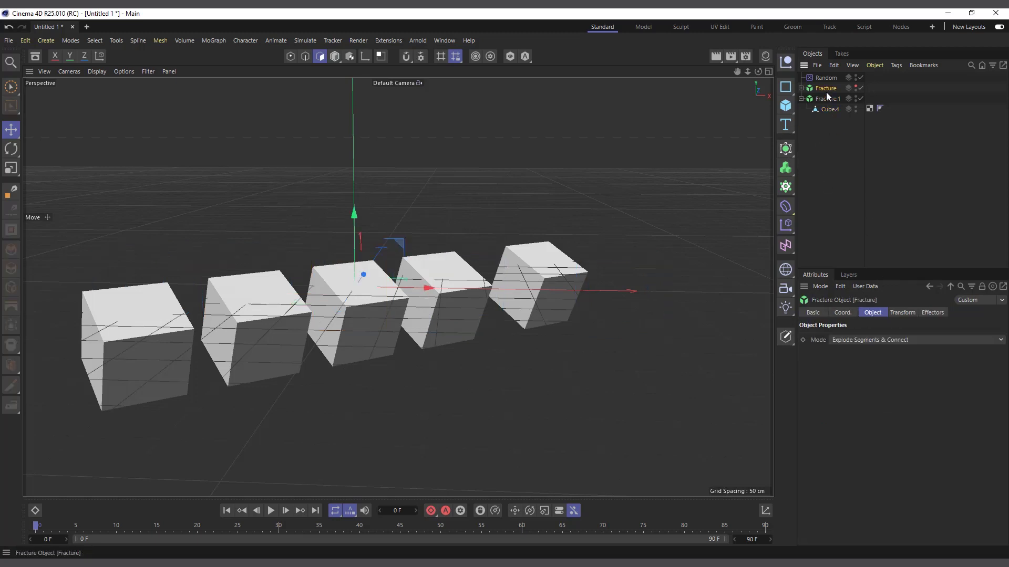
left_click(860, 339)
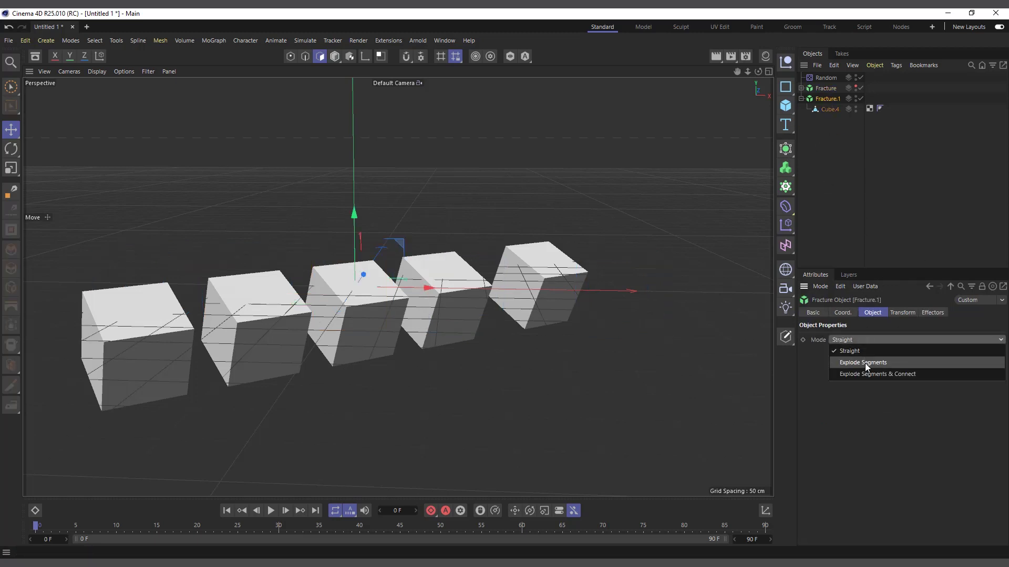
left_click(864, 362)
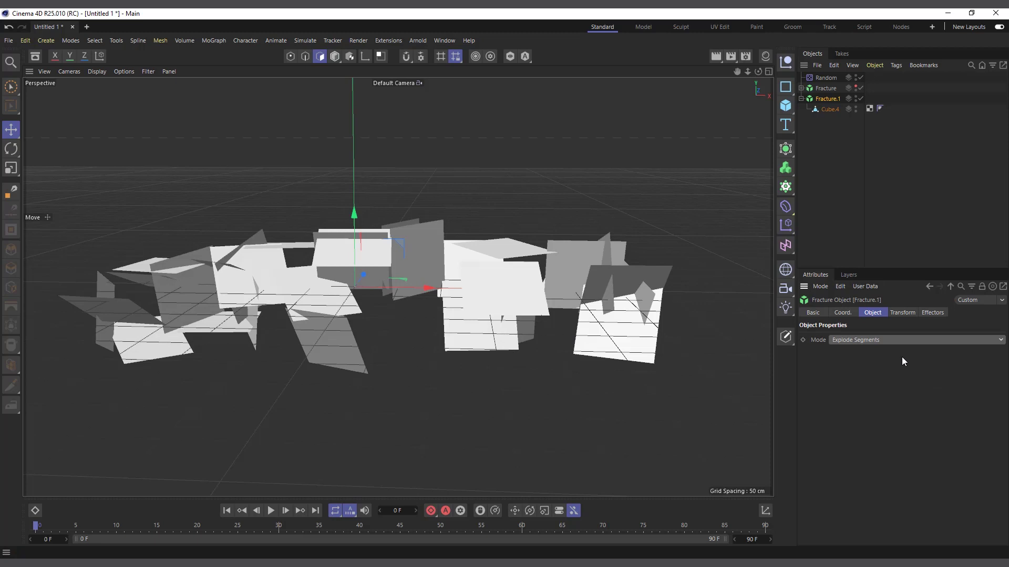
left_click(870, 341)
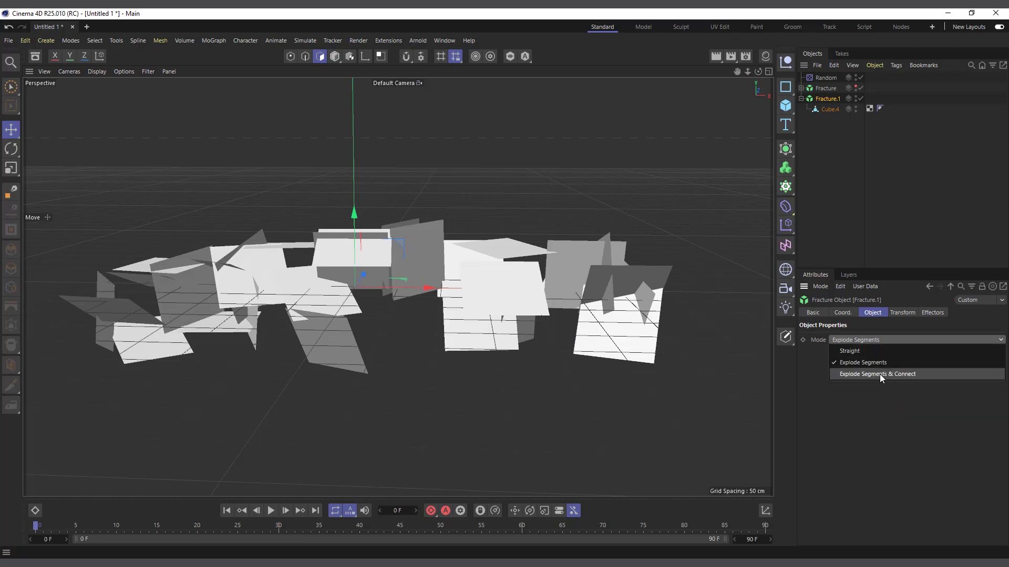
Choose Explode Segments & Connect as the mode and switch off the Random effector
left_click(880, 374)
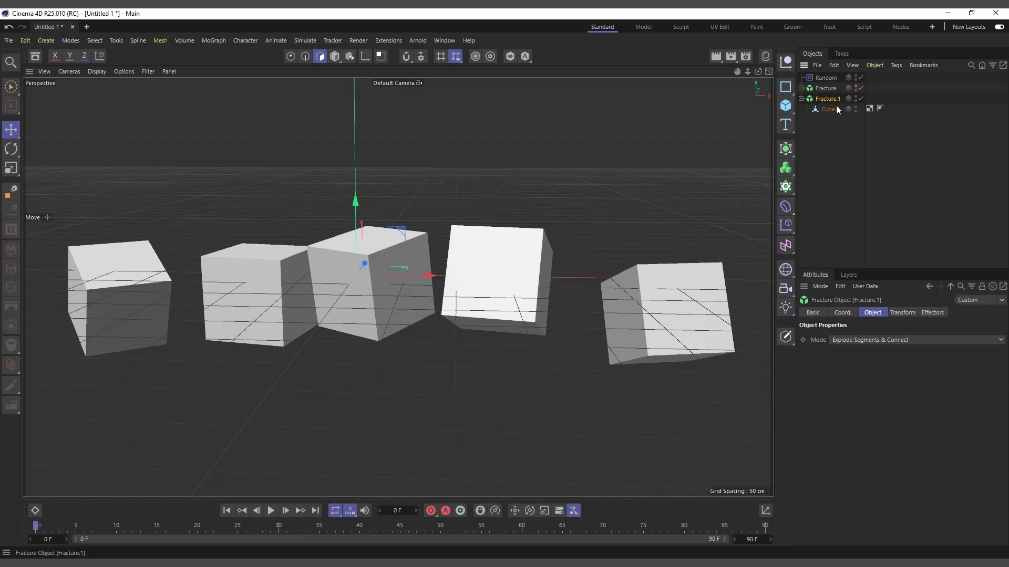
left_click(860, 78)
On Fracture.1's Transform tab, preview Display as Weight, UV and Color, then set None
left_click(902, 314)
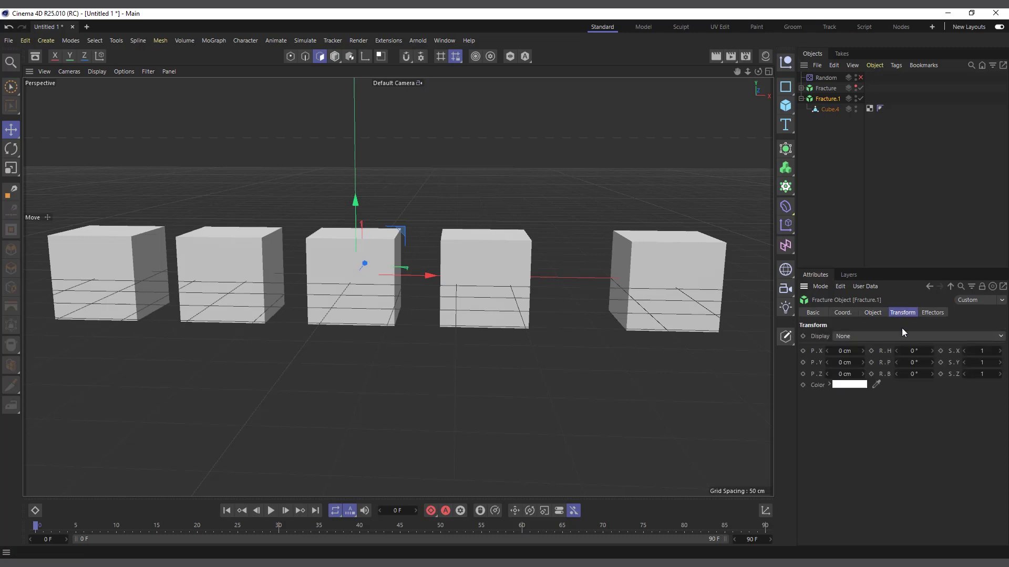
left_click(868, 337)
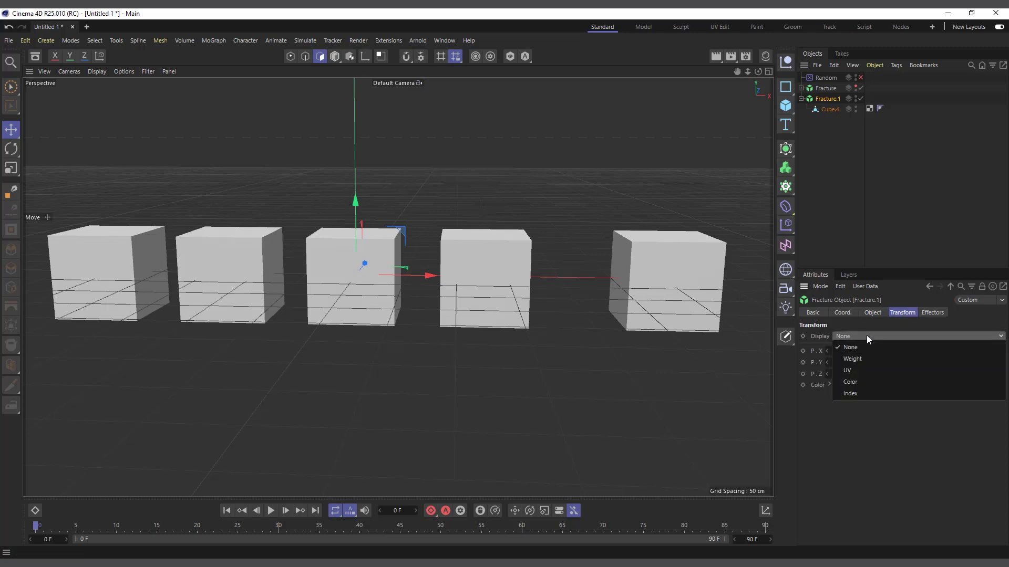
left_click(856, 359)
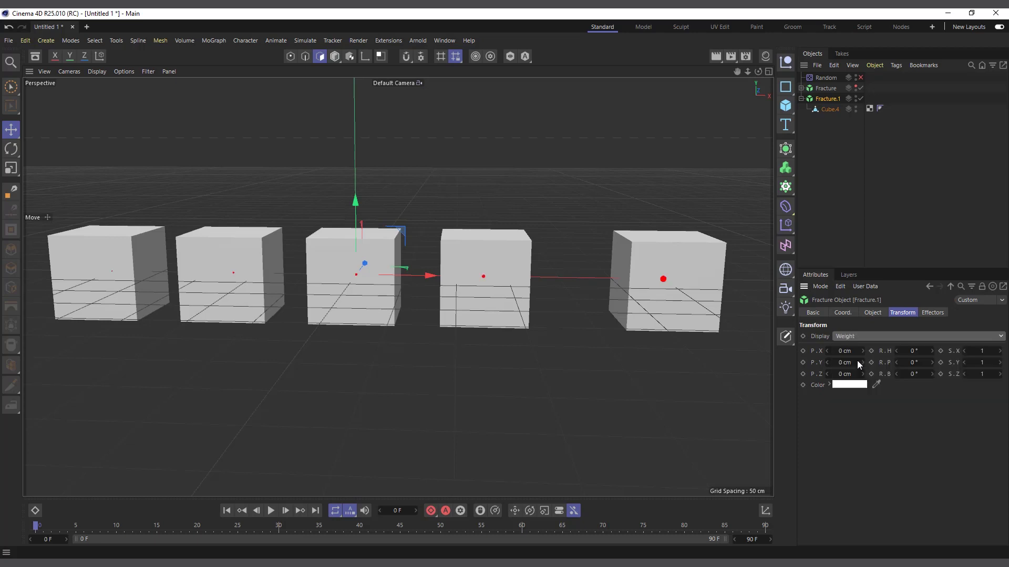
left_click(866, 336)
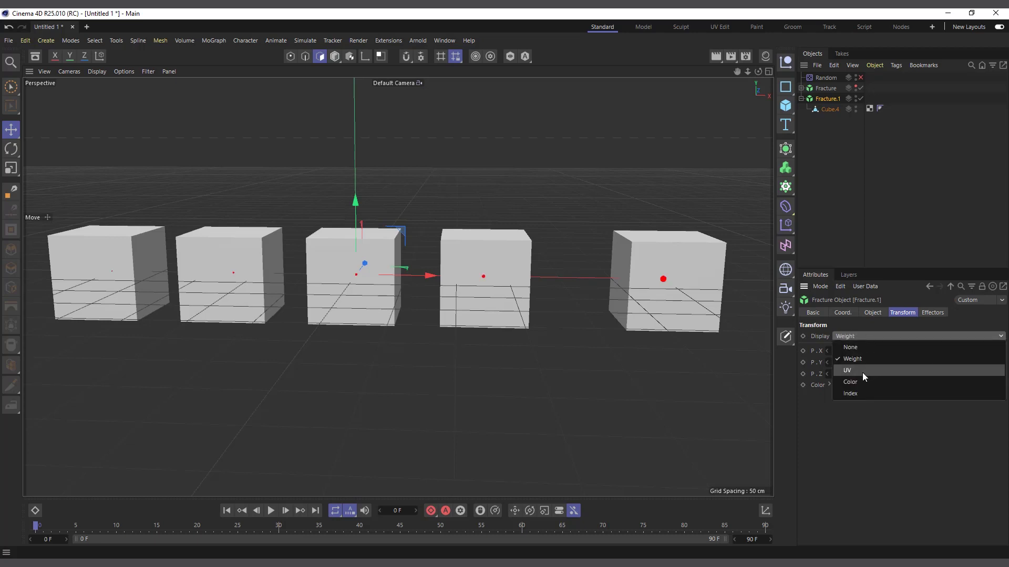
left_click(862, 373)
left_click(862, 337)
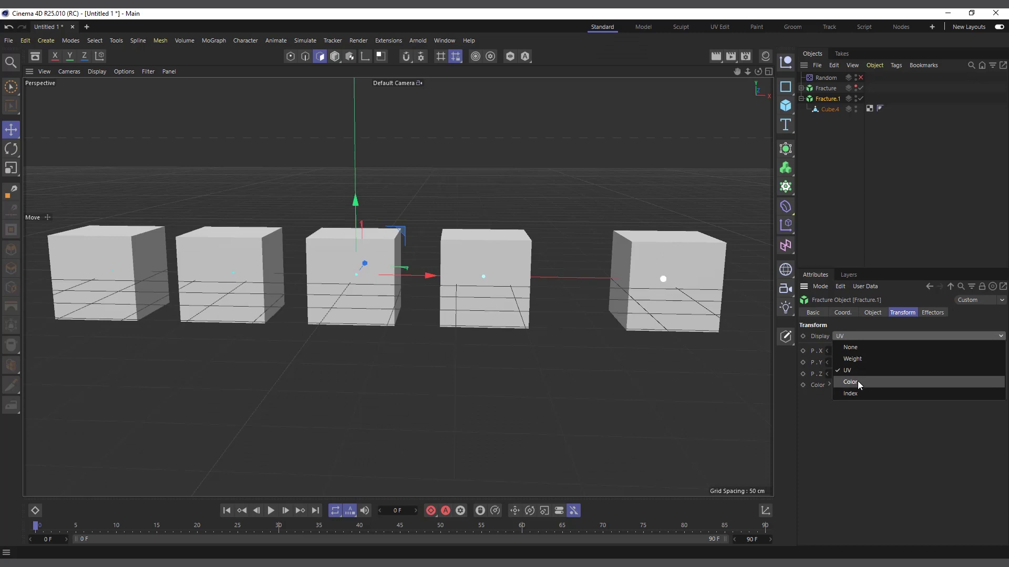
left_click(857, 382)
left_click(862, 337)
left_click(855, 347)
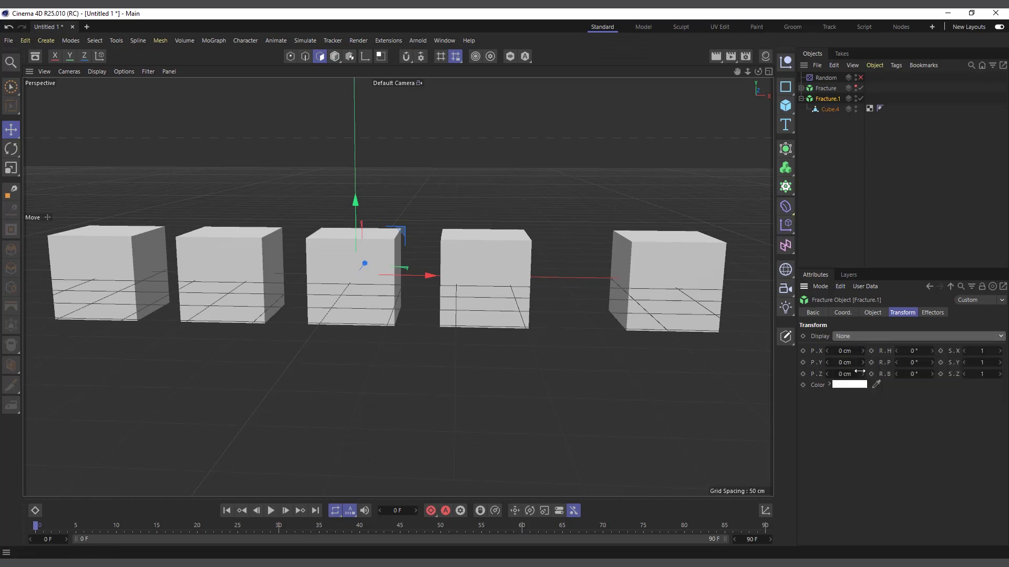
Show clone Index numbers, return Display to None, and review the Effectors and Object tabs
left_click(876, 335)
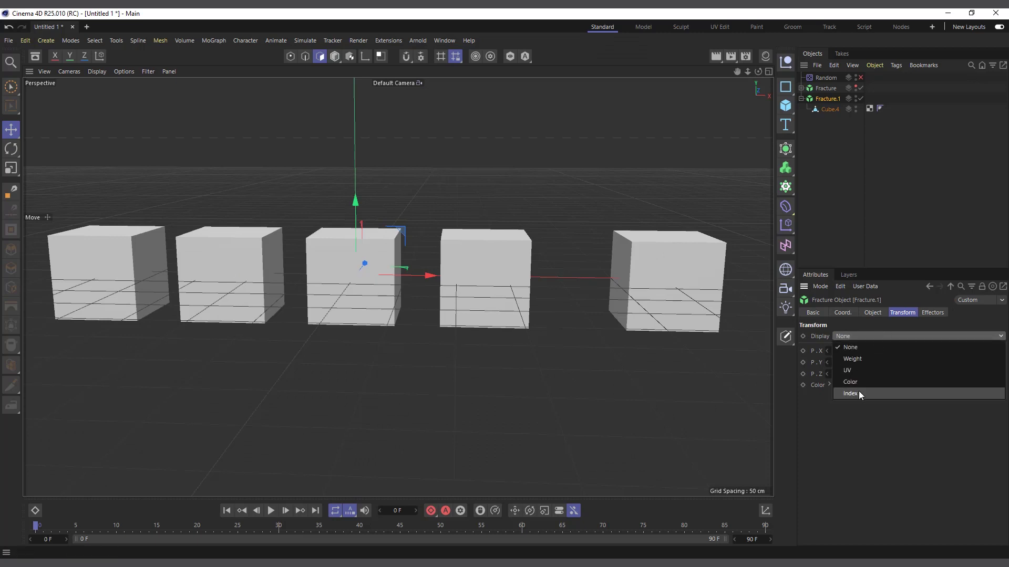
left_click(859, 391)
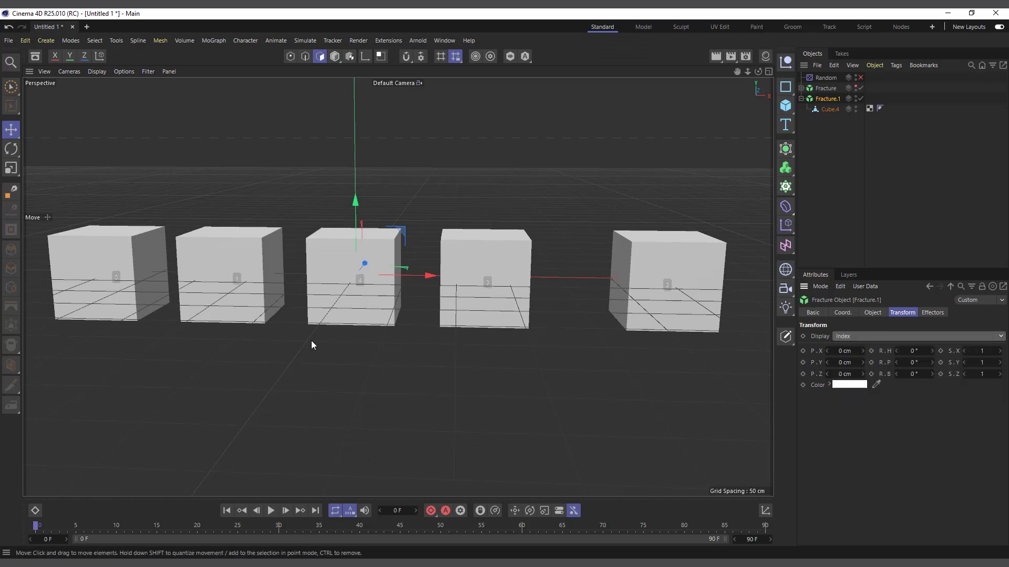
left_click(881, 338)
left_click(865, 349)
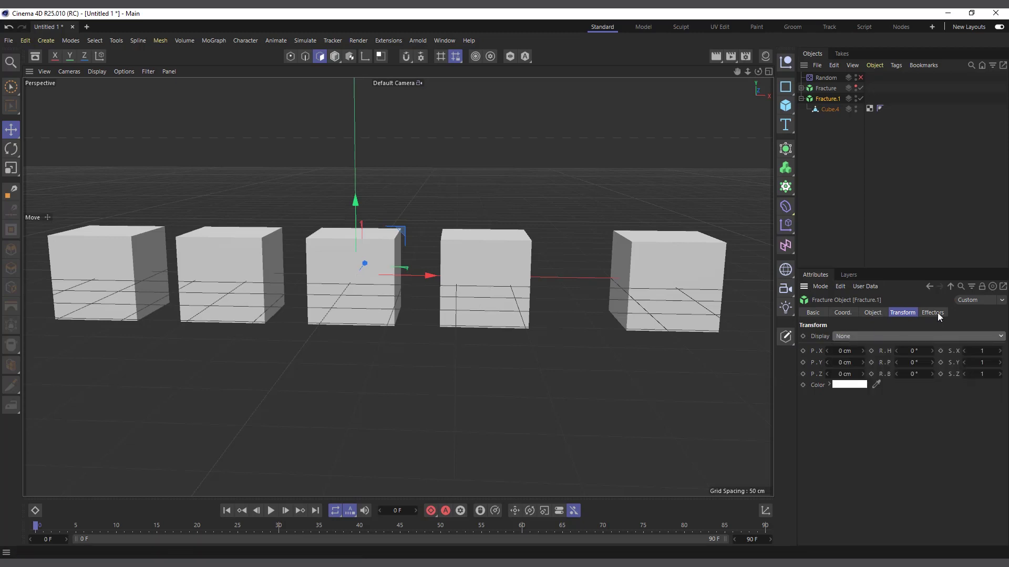
left_click(933, 313)
left_click(873, 313)
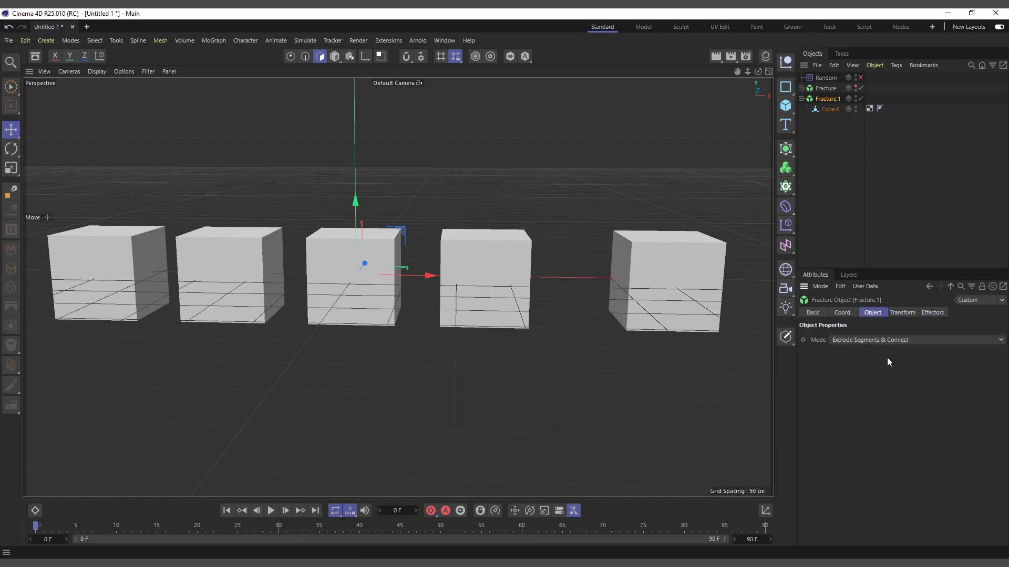
left_click(898, 313)
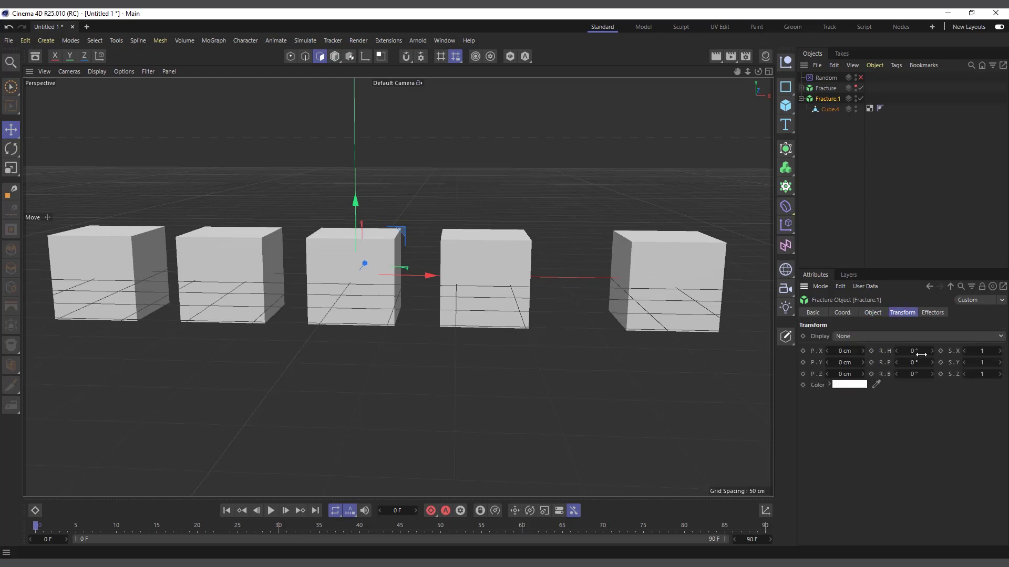
Set Fracture.1's transform rotation to 60° heading and 48° pitch, then zoom out
mouse_move(917, 351)
left_mouse_down()
mouse_move(899, 351)
mouse_move(925, 351)
mouse_move(914, 351)
mouse_move(925, 362)
left_mouse_up()
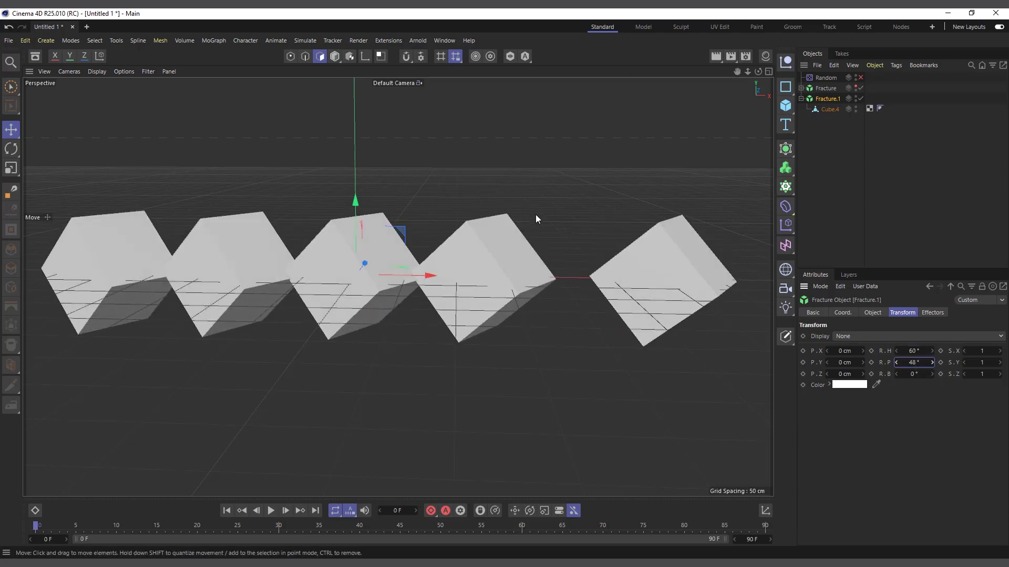
scroll(294, 285, "down", 2)
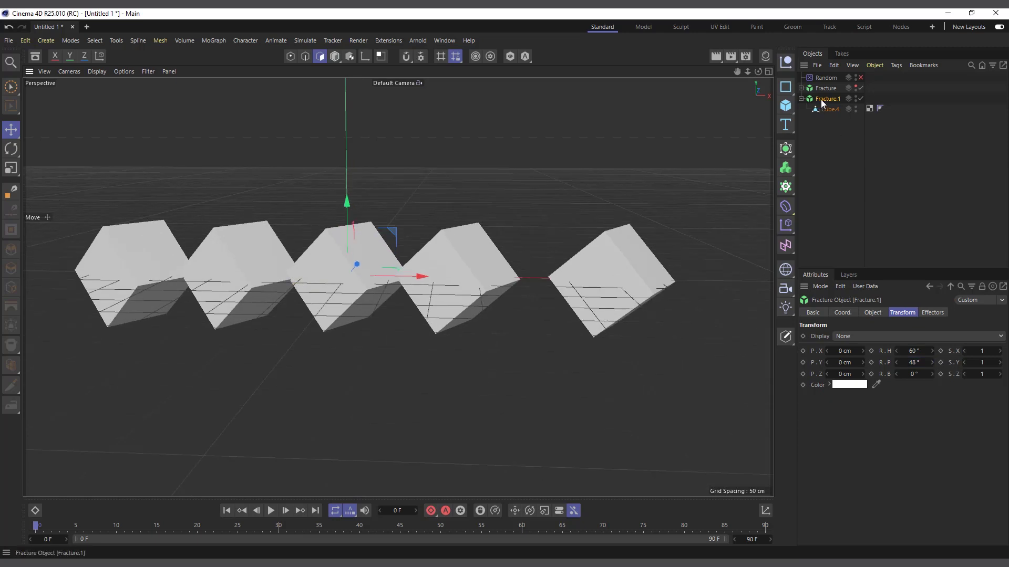